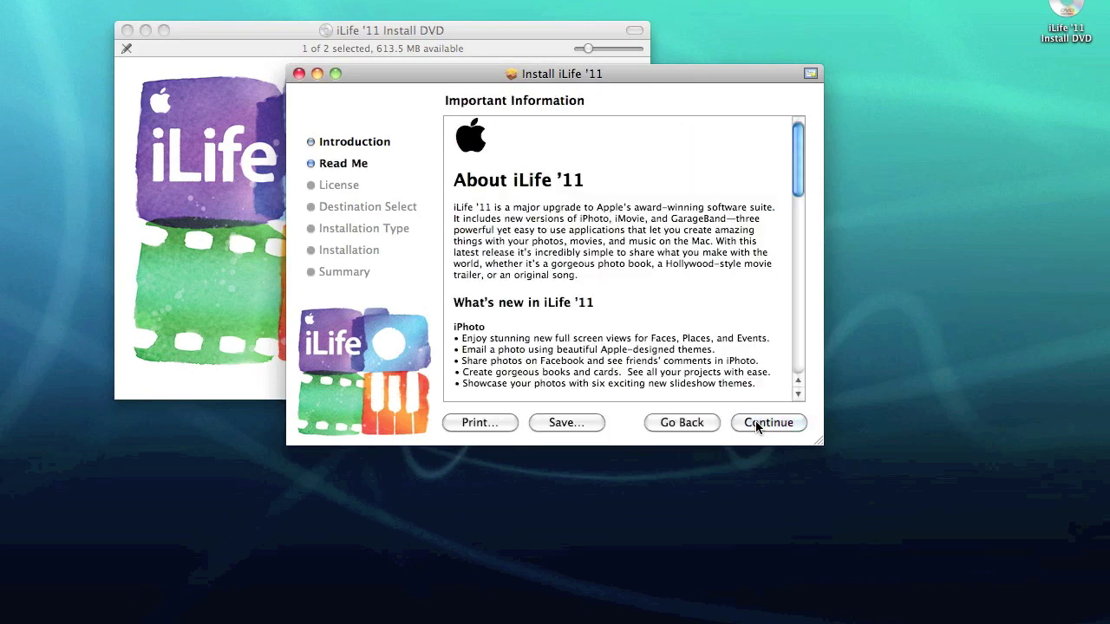
Step: Pass the Read Me, agree to the license, keep Macintosh HD, and open Customize
scroll(732, 308, "down", 10)
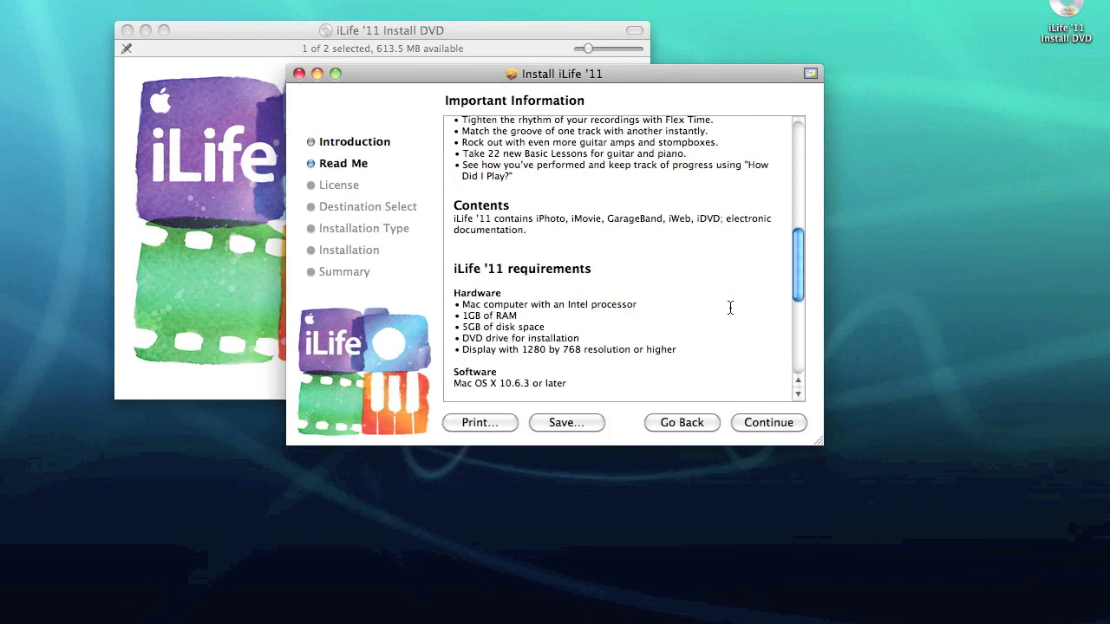
scroll(731, 308, "up", 10)
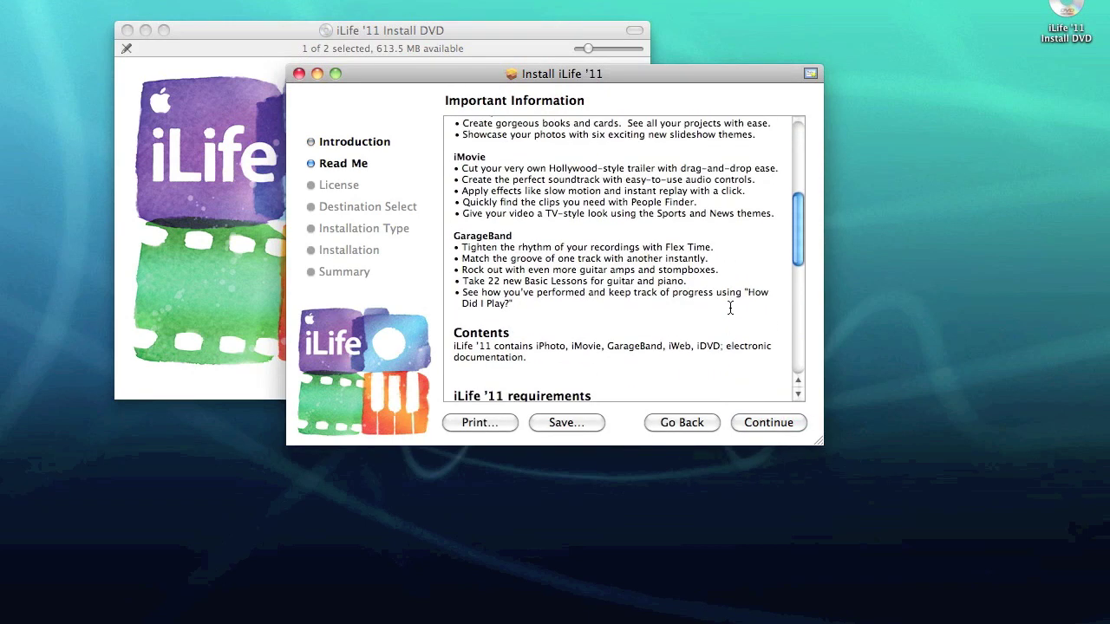
left_click(759, 427)
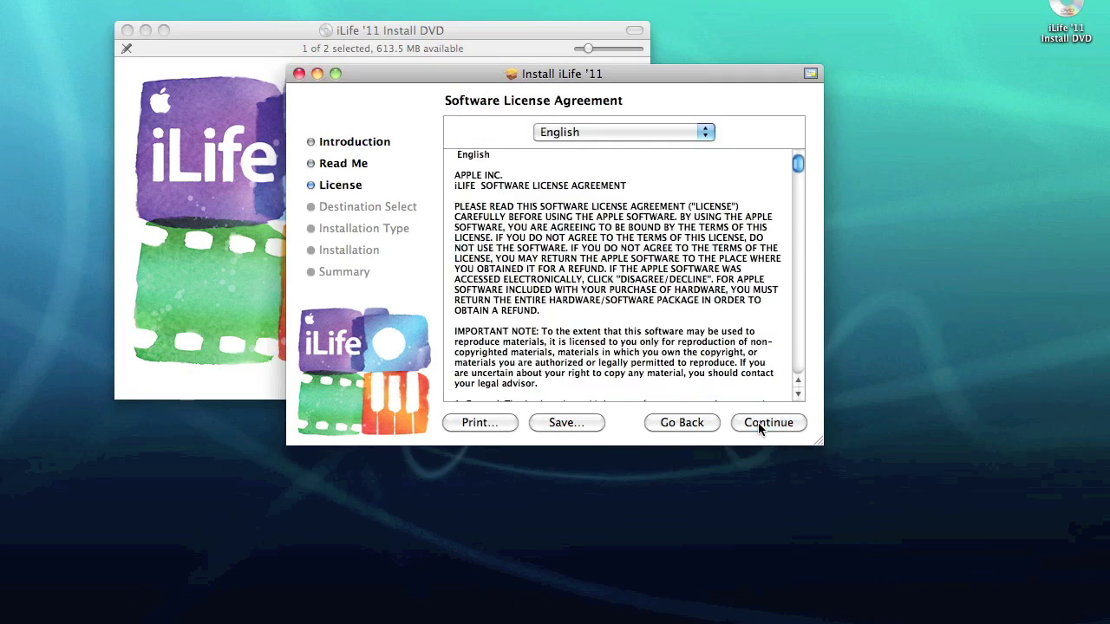
left_click(759, 427)
left_click(731, 214)
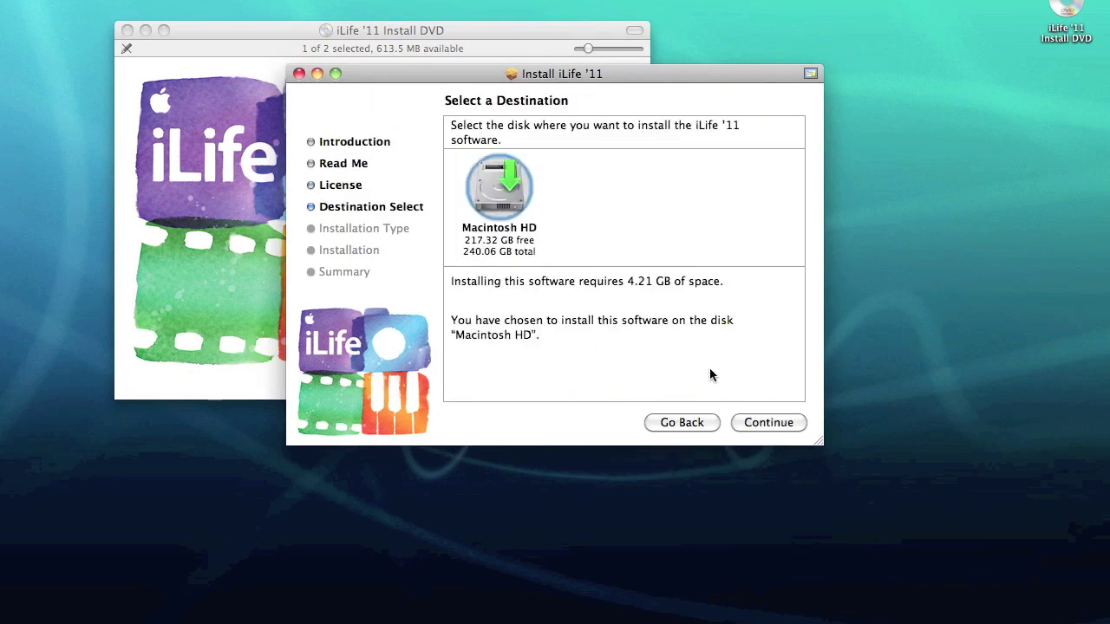
left_click(764, 425)
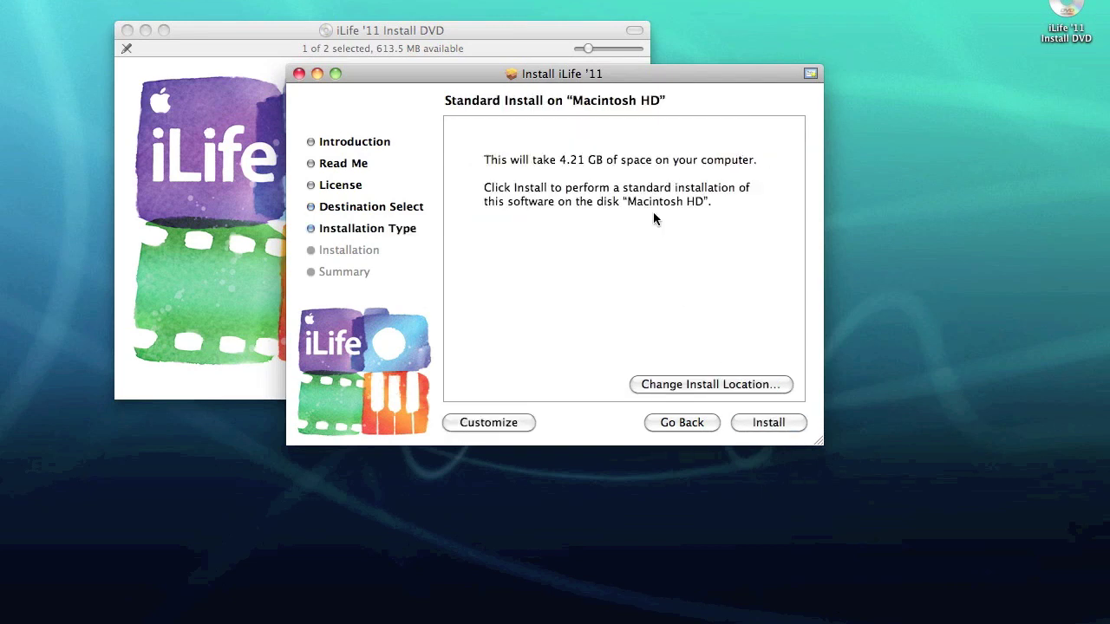
left_click(503, 420)
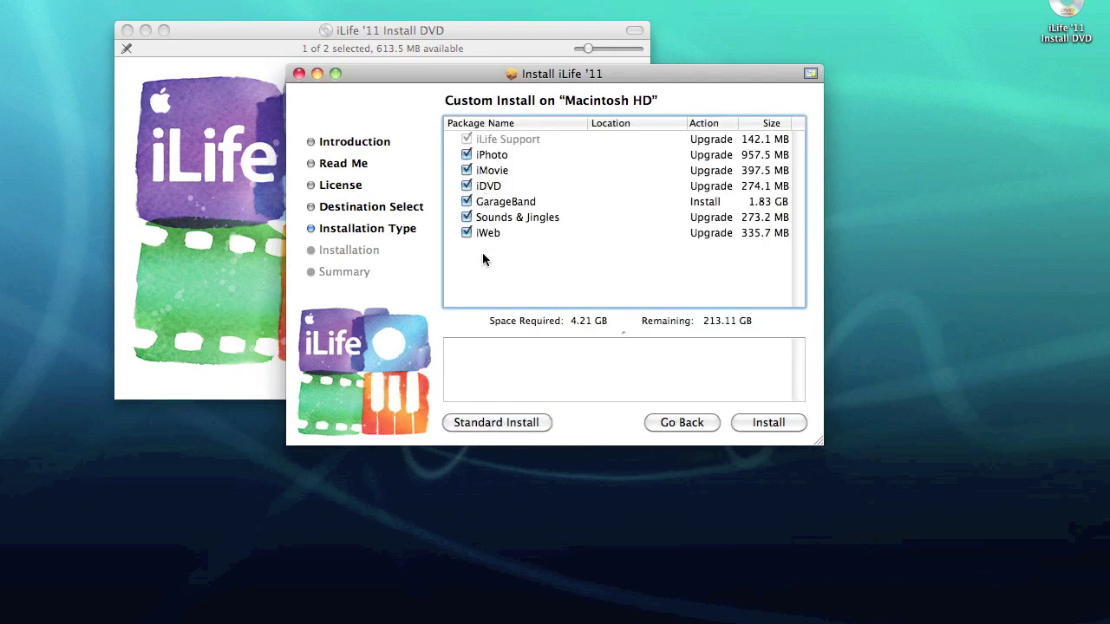
Step: Uncheck iPhoto, GarageBand, Sounds & Jingles and iWeb, install, then launch iDVD
left_click(467, 155)
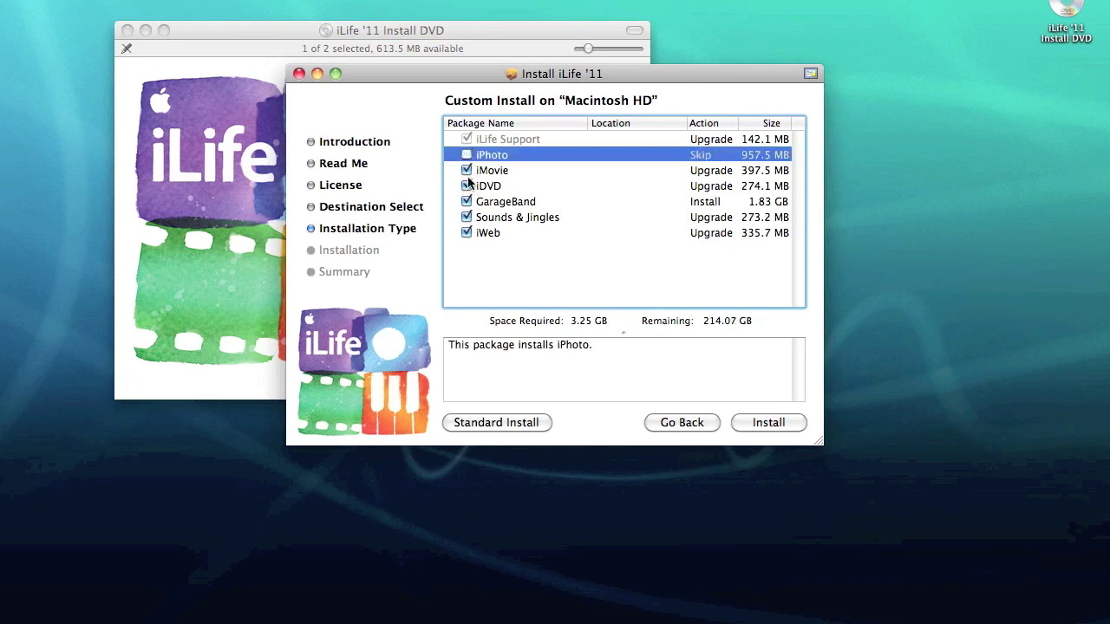
left_click(467, 202)
left_click(467, 217)
left_click(467, 232)
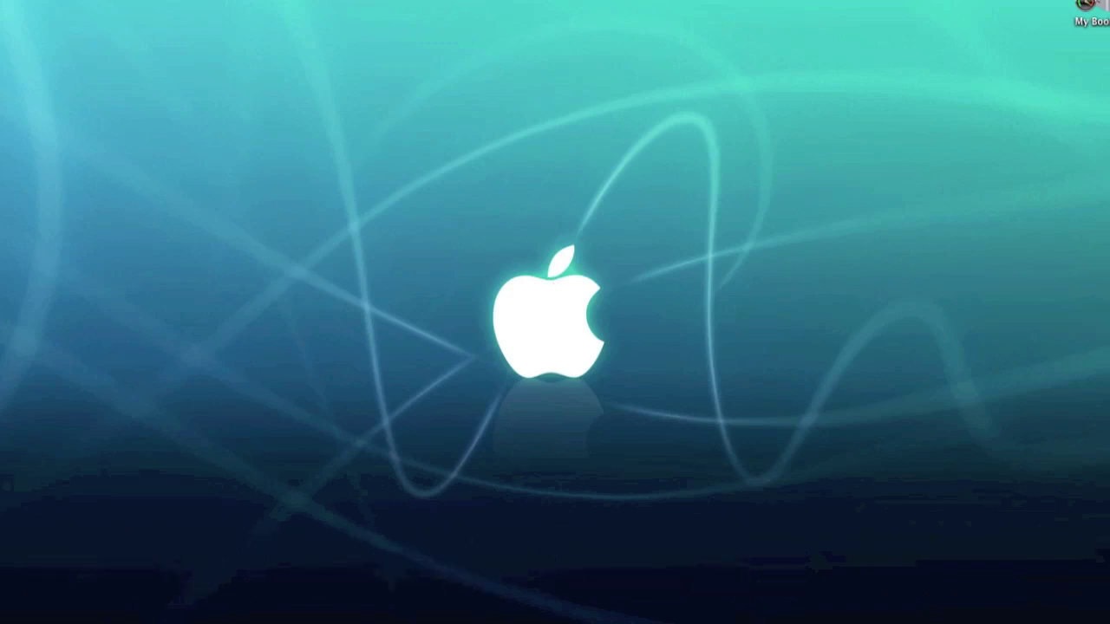
left_click(550, 610)
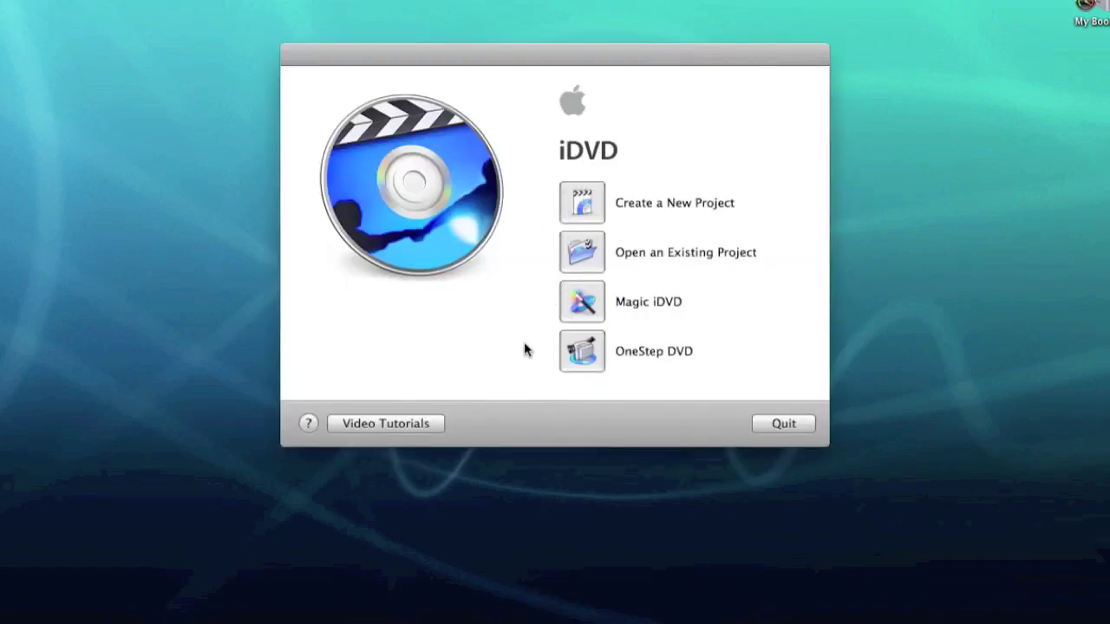
Step: Create a new Widescreen (16:9) project named 'My Great DVD' in Documents
left_click(583, 197)
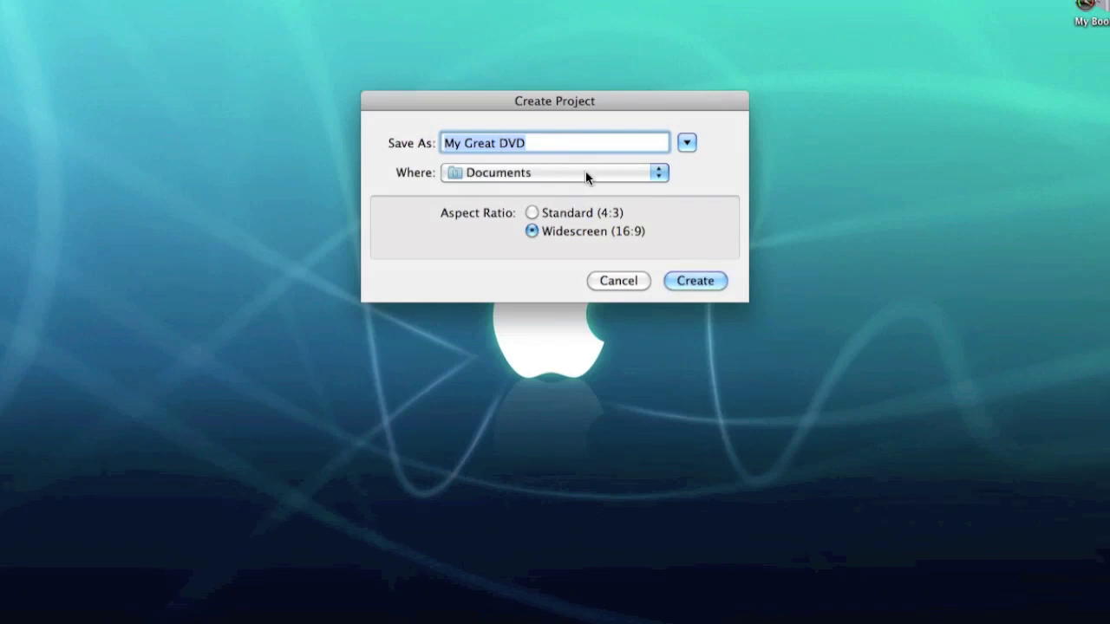
left_click(699, 286)
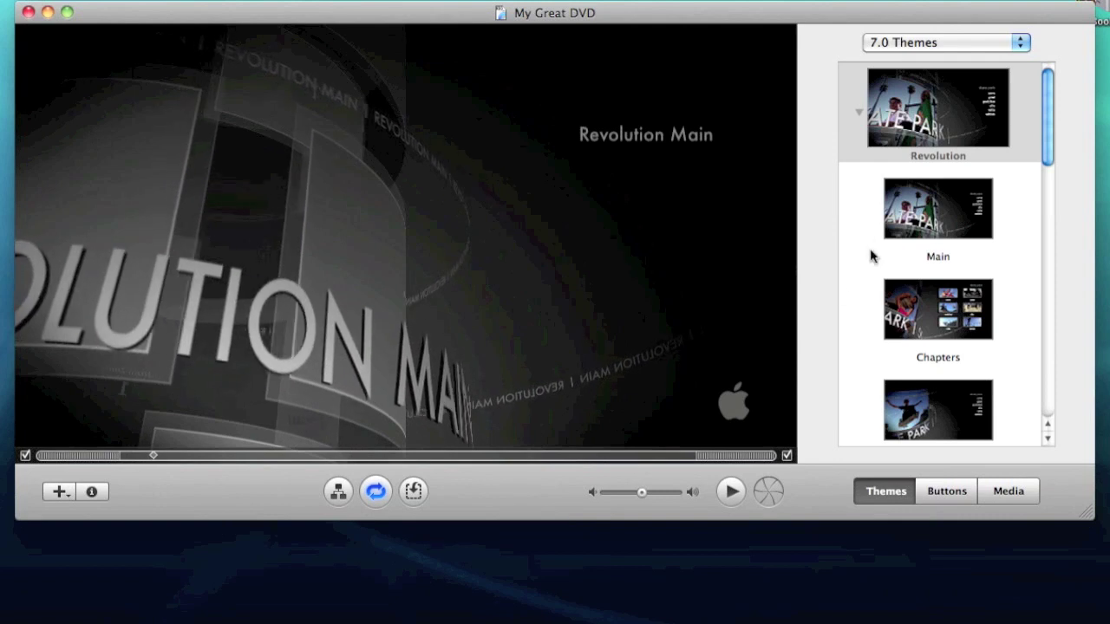
Step: Stop the menu motion and view the About iDVD version information
left_click(376, 491)
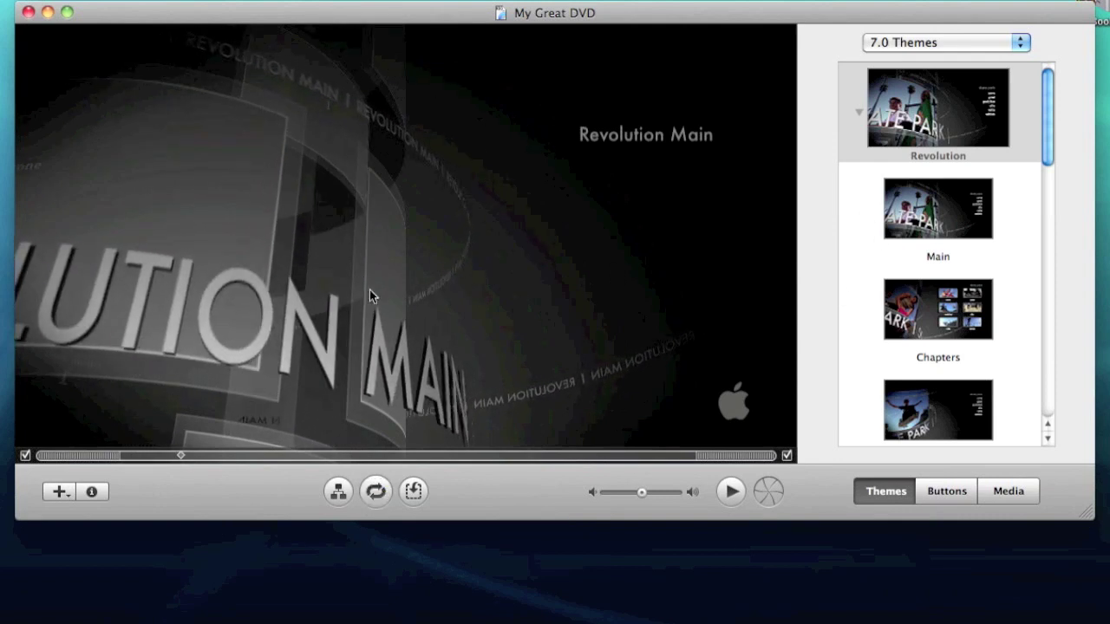
left_click(52, 2)
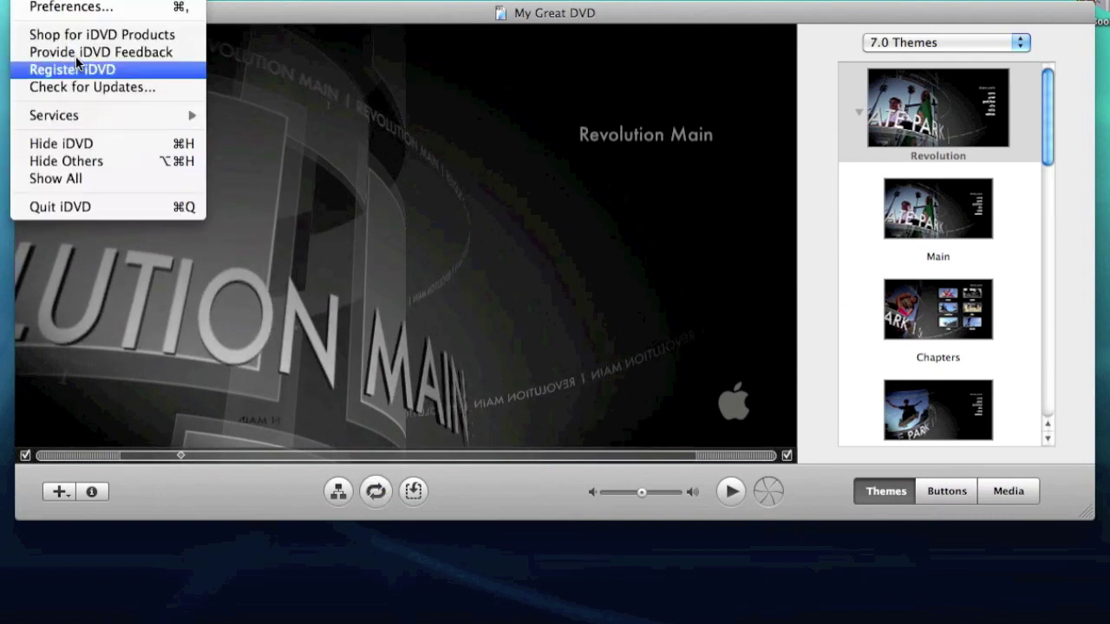
left_click(82, 2)
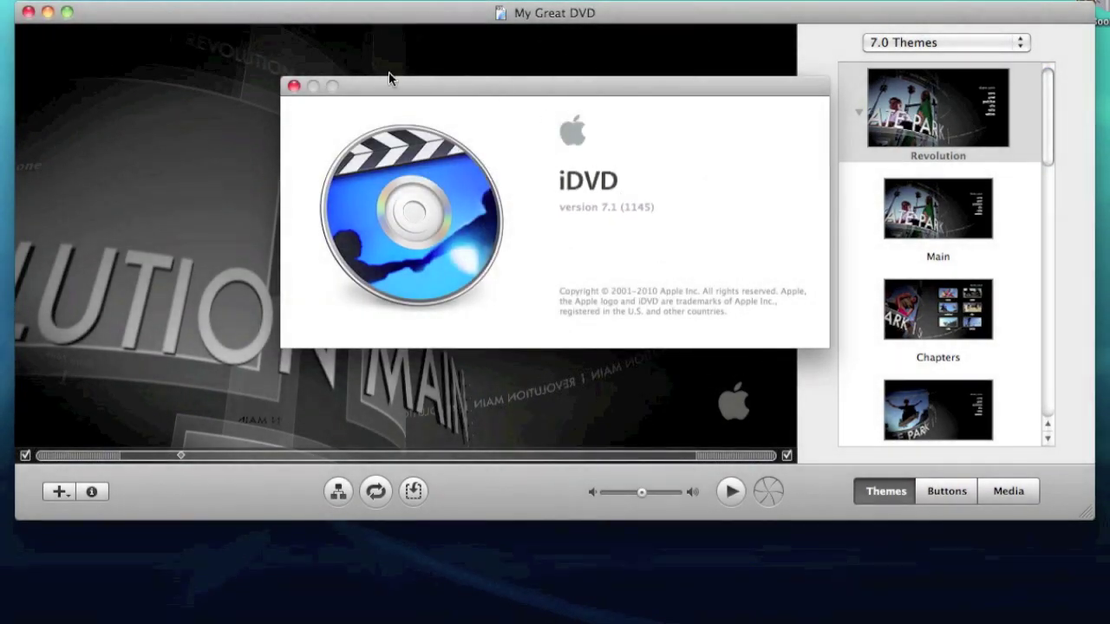
left_click(294, 86)
Step: Browse through the Themes list in the side panel
left_click(62, 498)
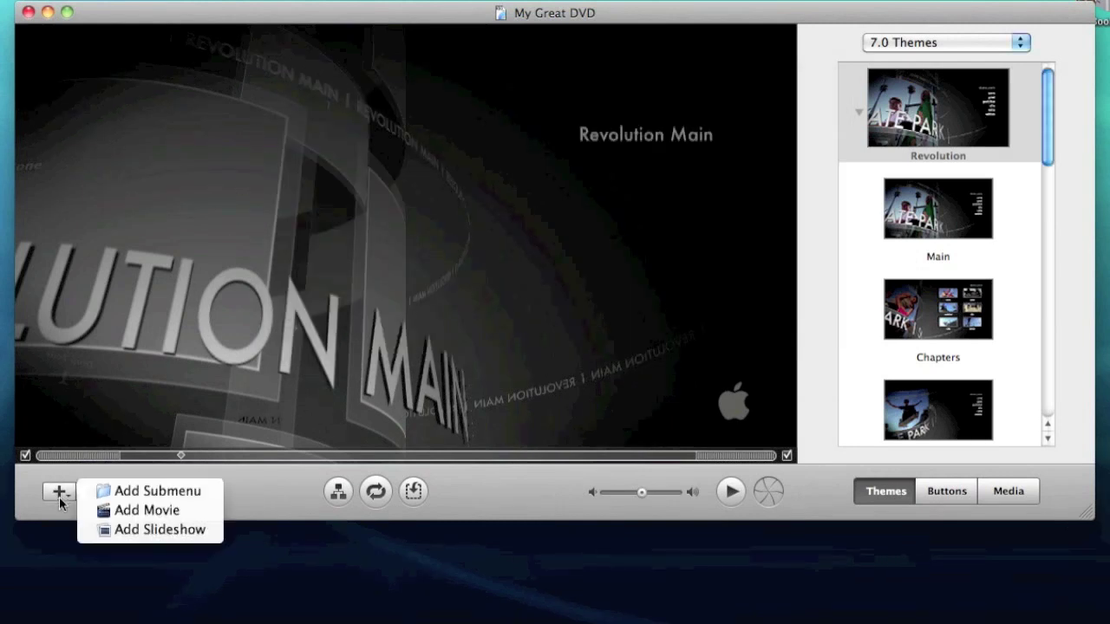
left_click(251, 503)
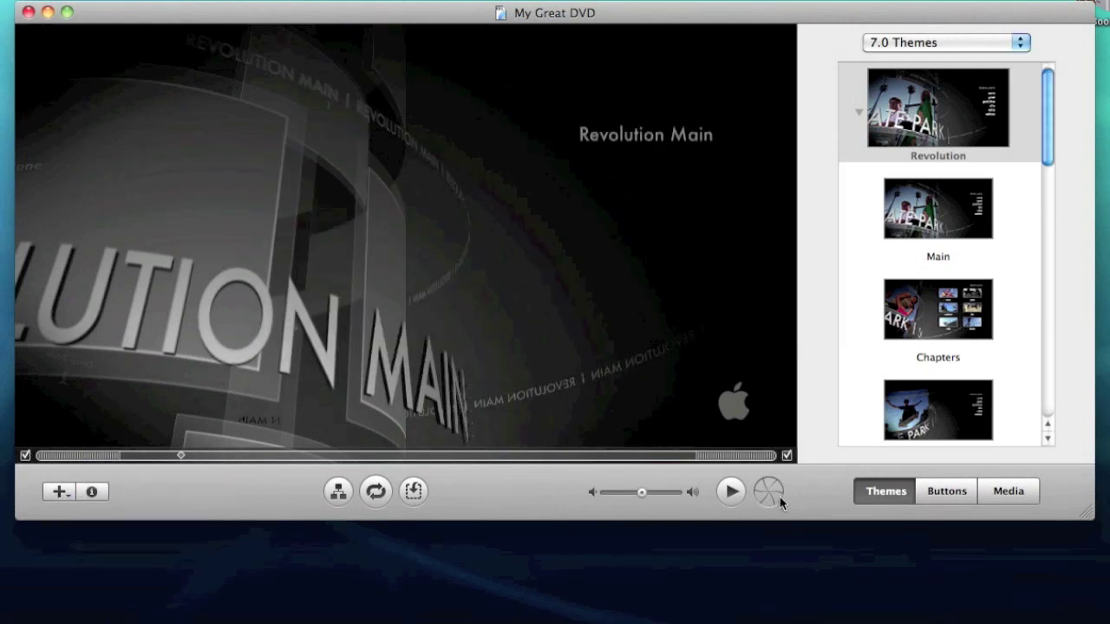
scroll(1029, 168, "down", 5)
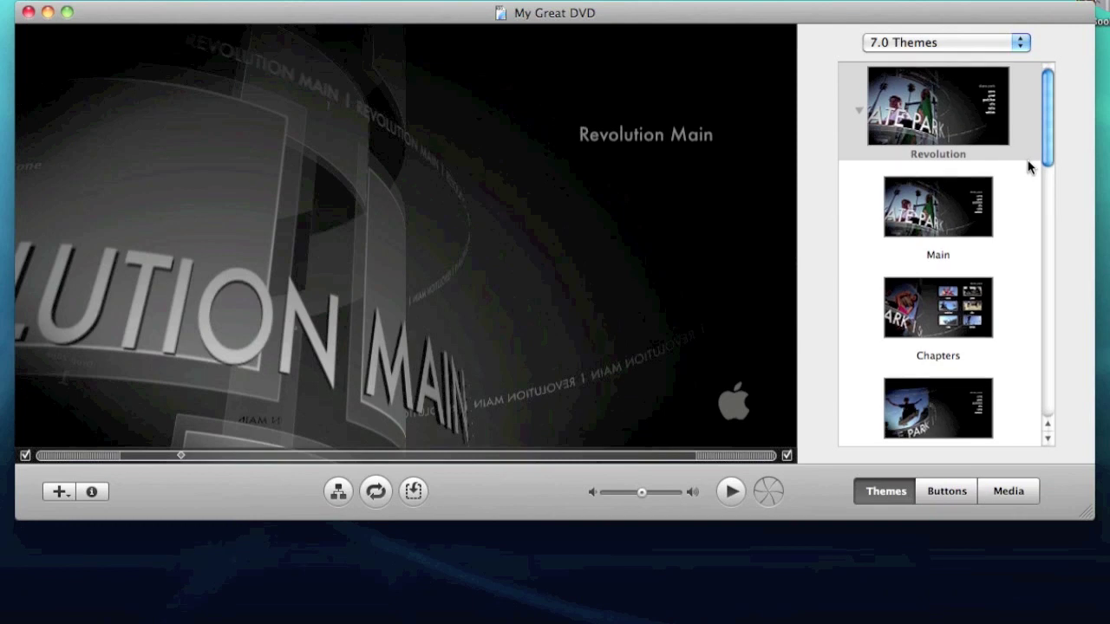
scroll(1029, 167, "down", 3)
scroll(1028, 168, "up", 8)
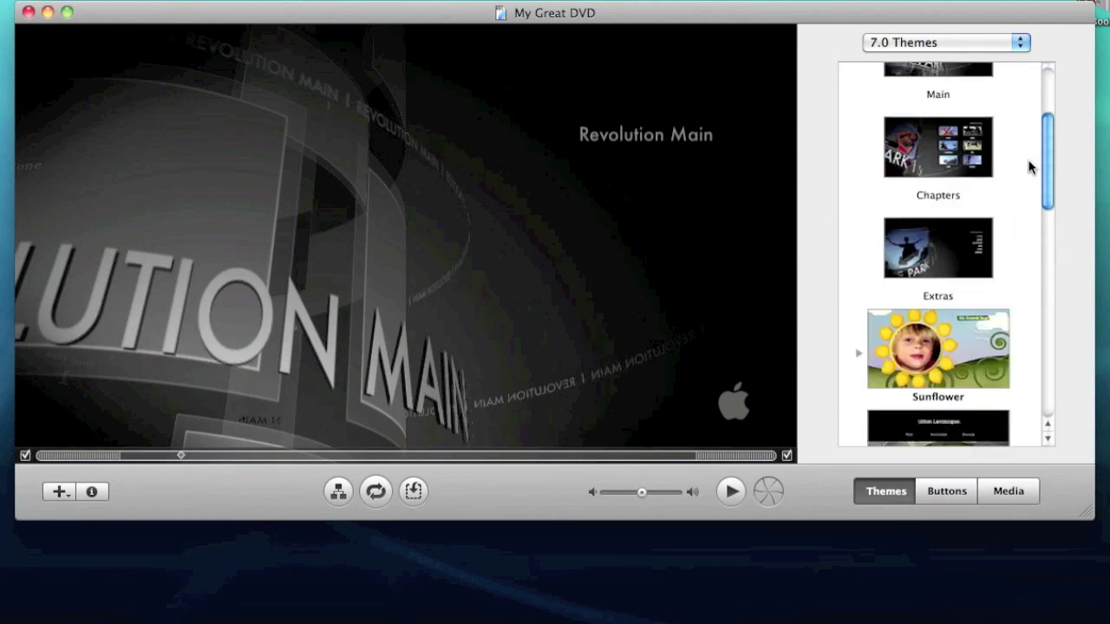
Step: Show the Shapes button styles, then quit iDVD
left_click(947, 496)
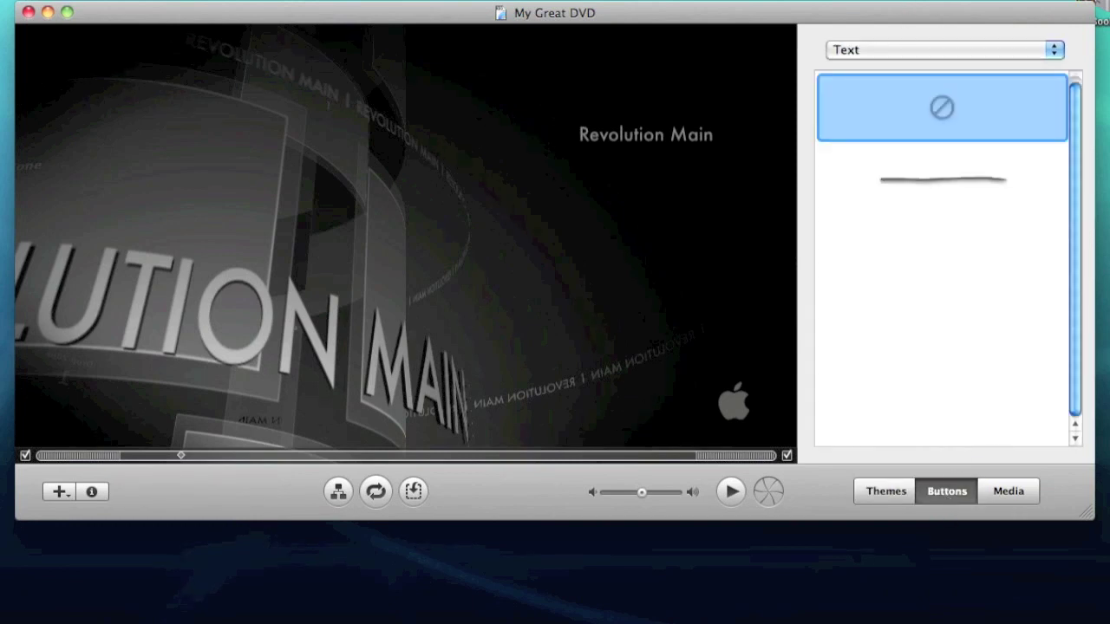
left_click(898, 43)
left_click(901, 73)
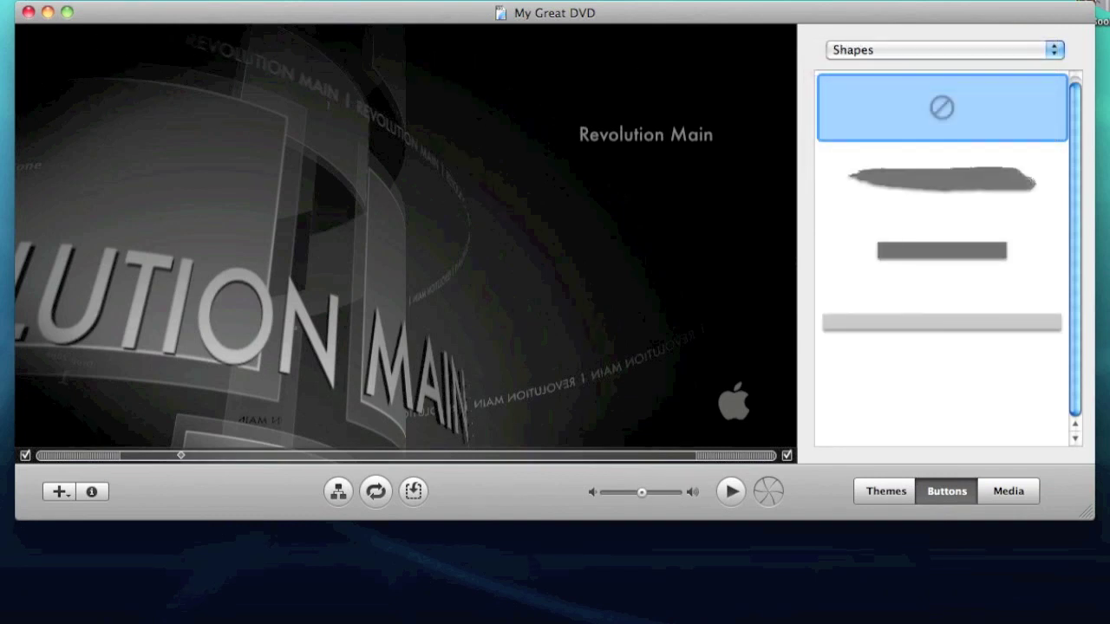
left_click(39, 0)
left_click(57, 206)
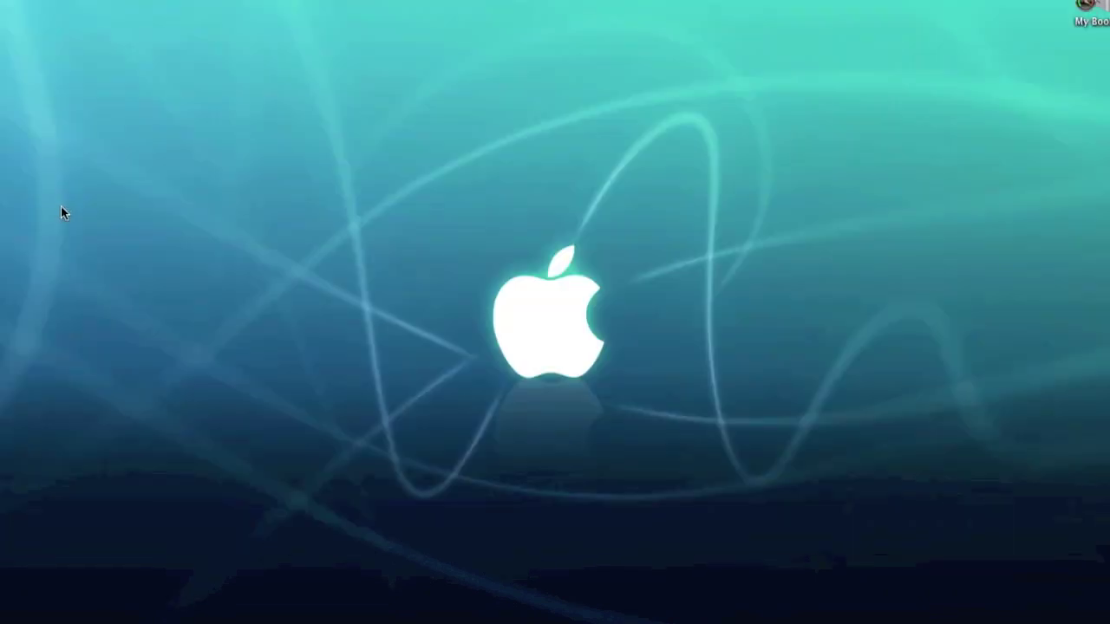
Step: Launch iMovie and set HD import to Large – 960x540, then back to Full – Original Size
left_click(451, 608)
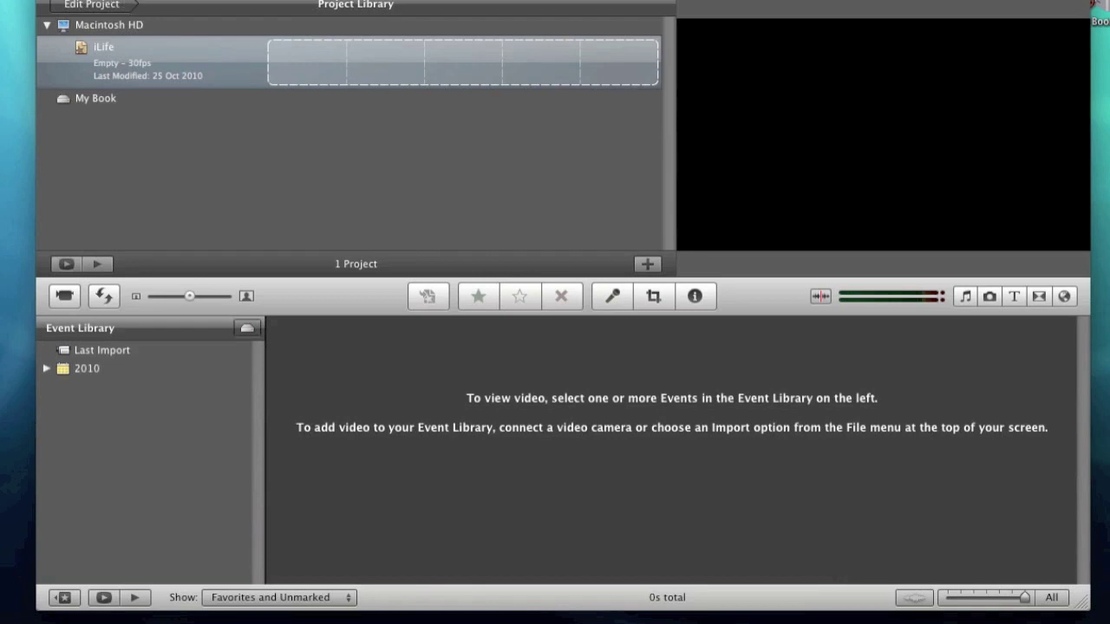
left_click(52, 1)
left_click(47, 7)
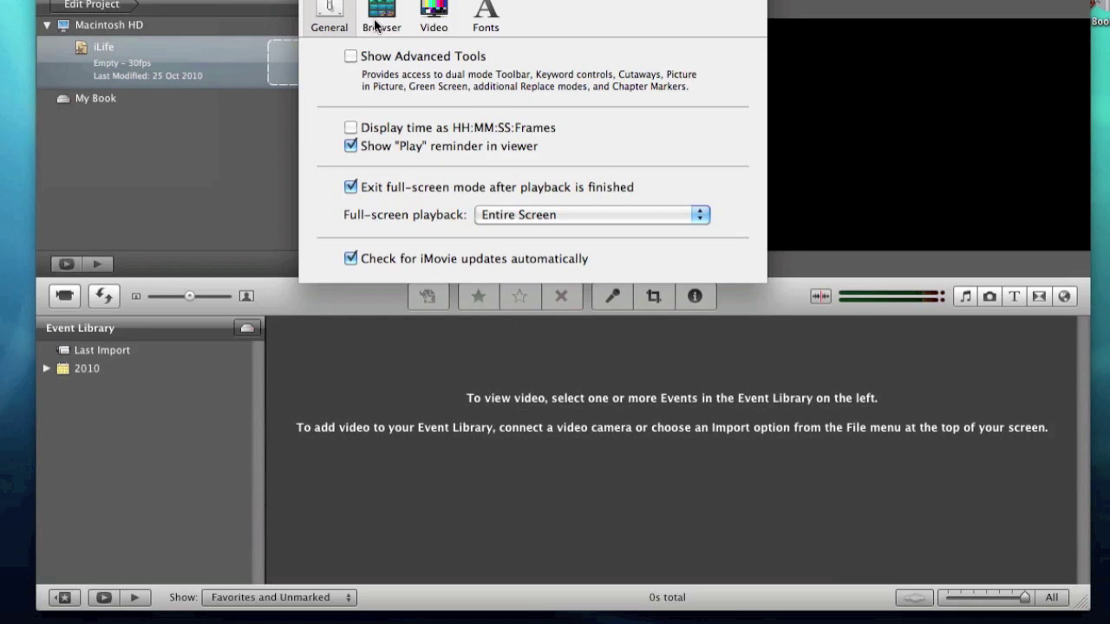
left_click(434, 18)
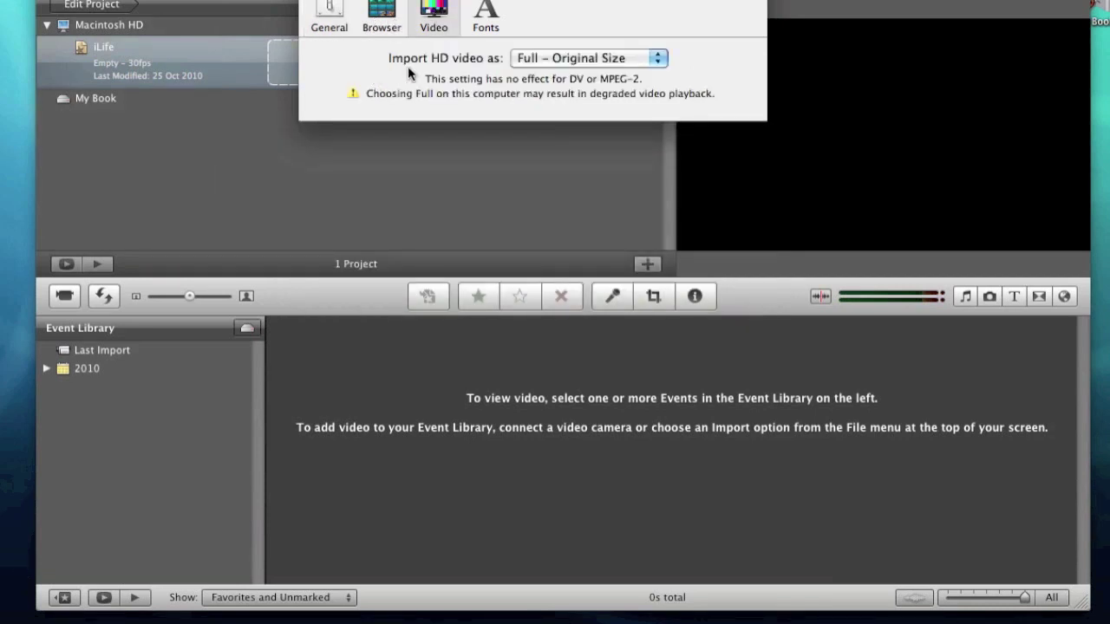
left_click(652, 62)
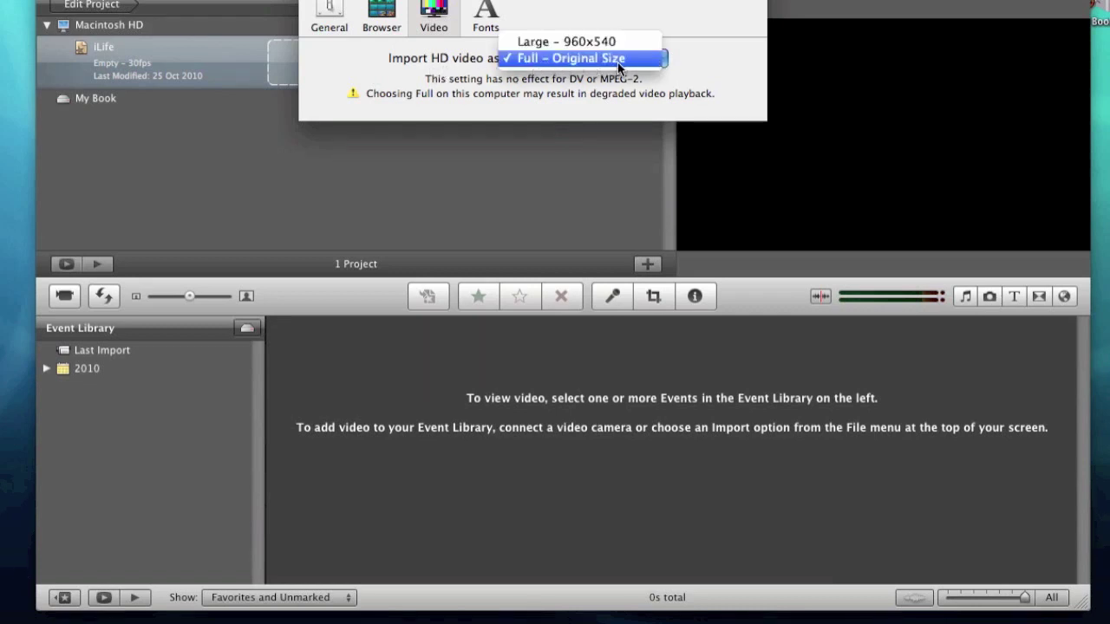
left_click(619, 42)
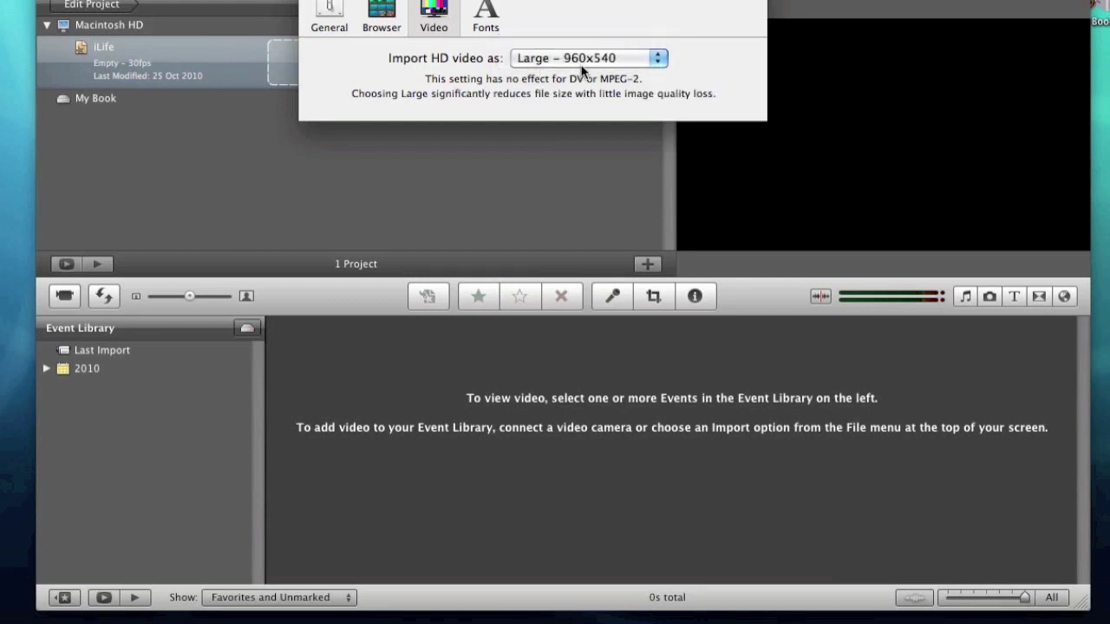
left_click(659, 62)
left_click(631, 74)
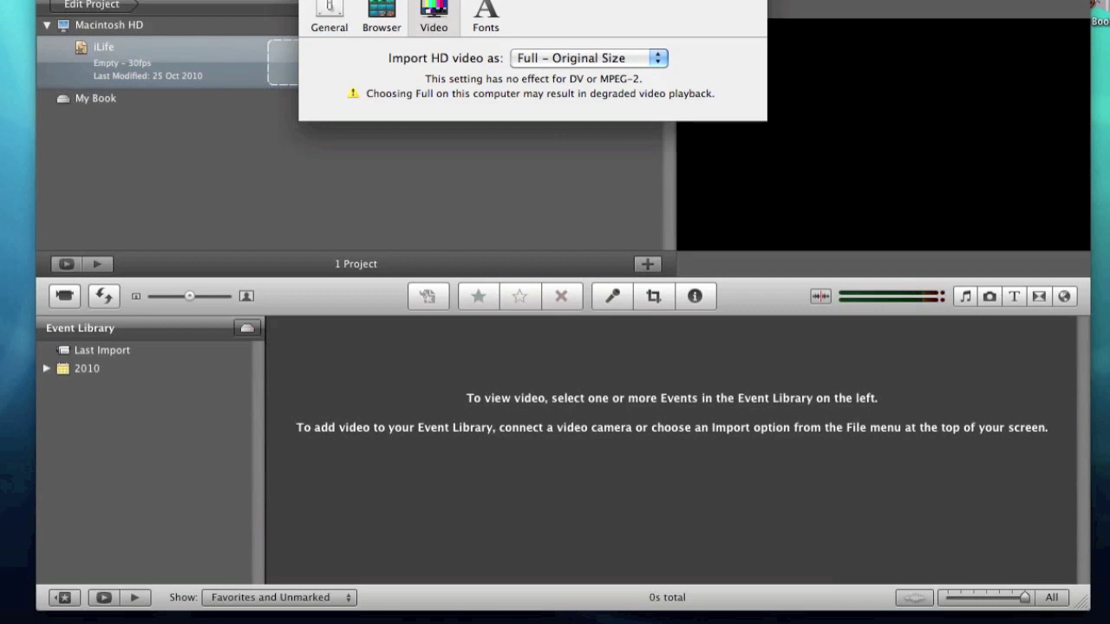
key("super+w")
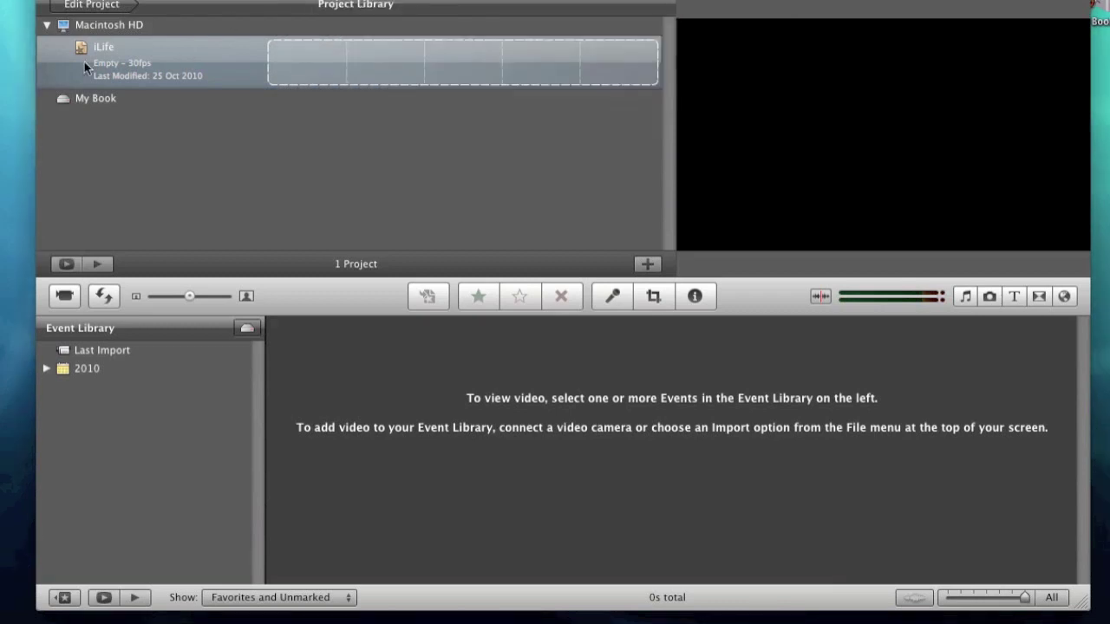
Step: Expand 2010 in the Event Library and show the iLife event's clips
left_click(47, 368)
left_click(103, 386)
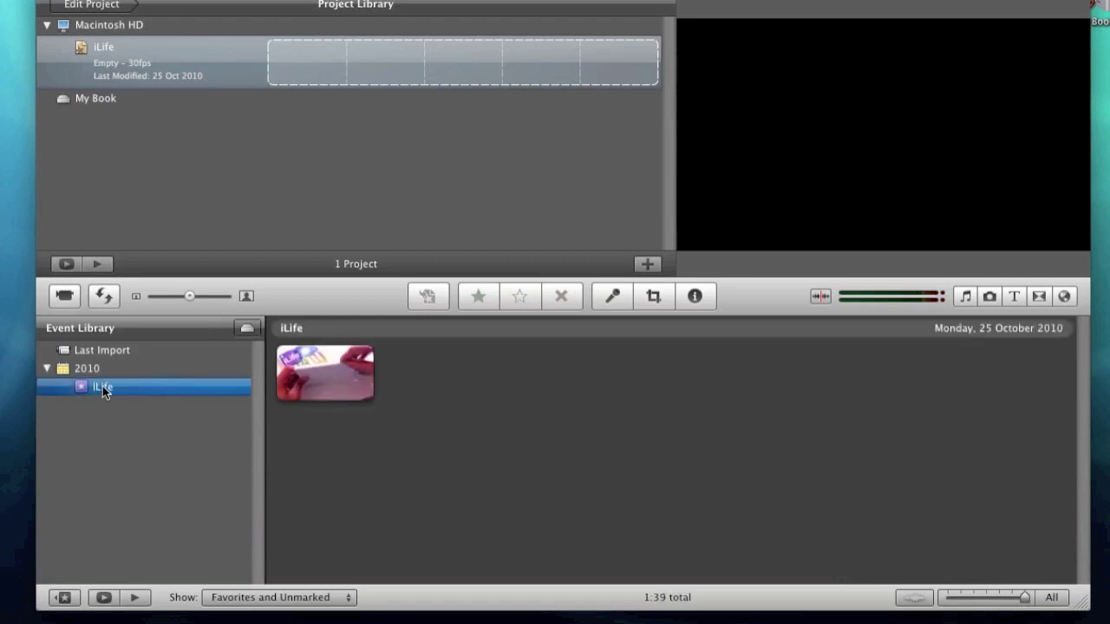
mouse_move(282, 395)
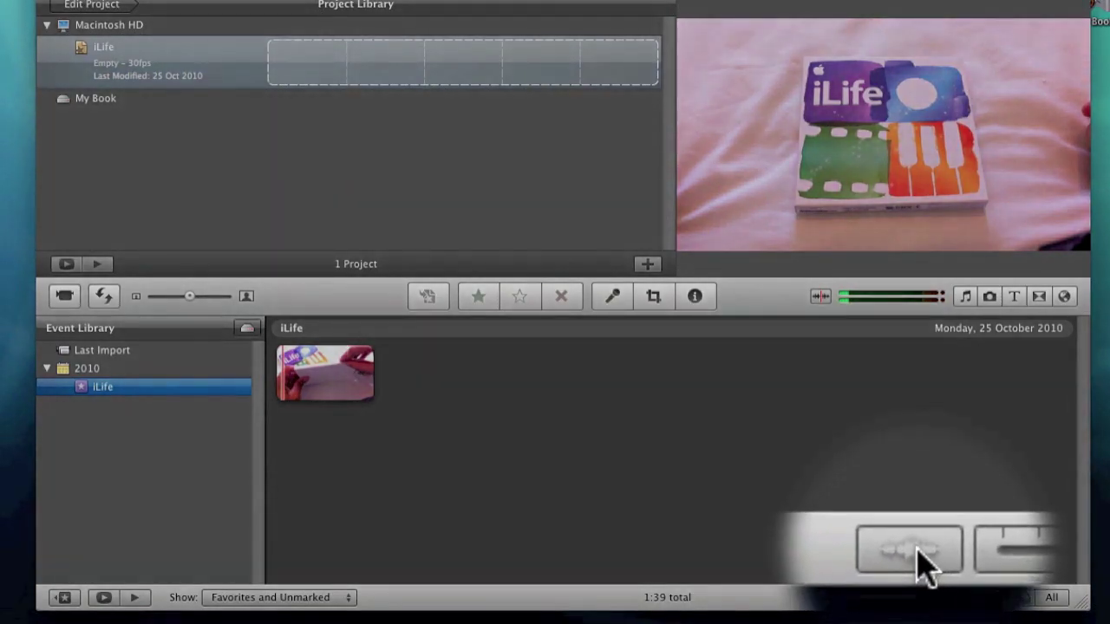
Step: Turn on audio waveforms for the clip and open the iLife project for editing
left_click(924, 560)
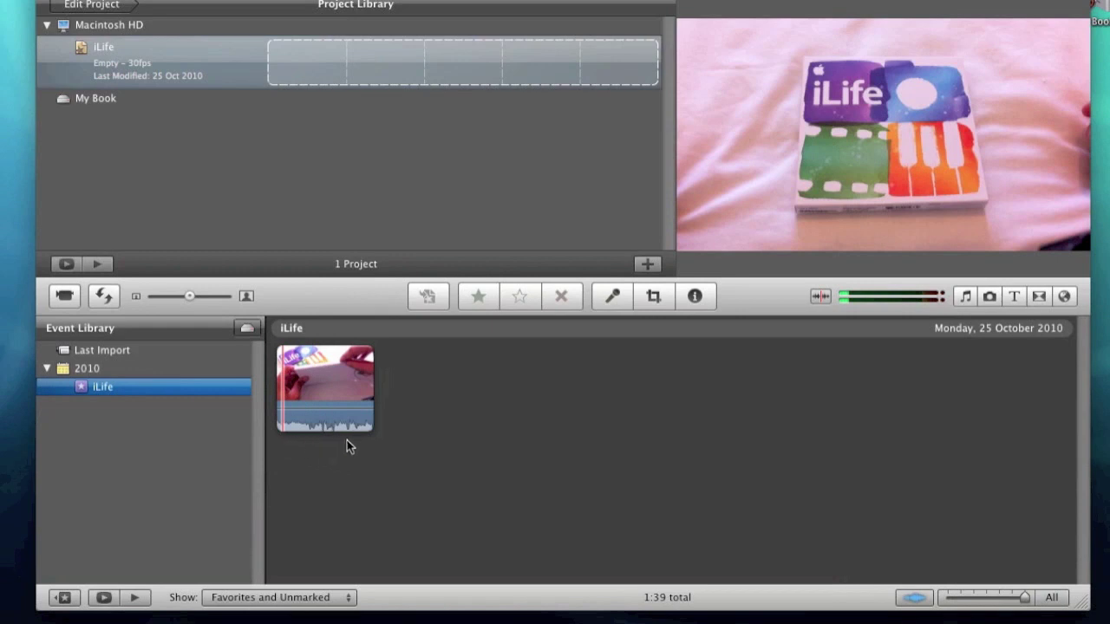
left_click(912, 599)
left_click(913, 598)
left_click(913, 599)
left_click(913, 599)
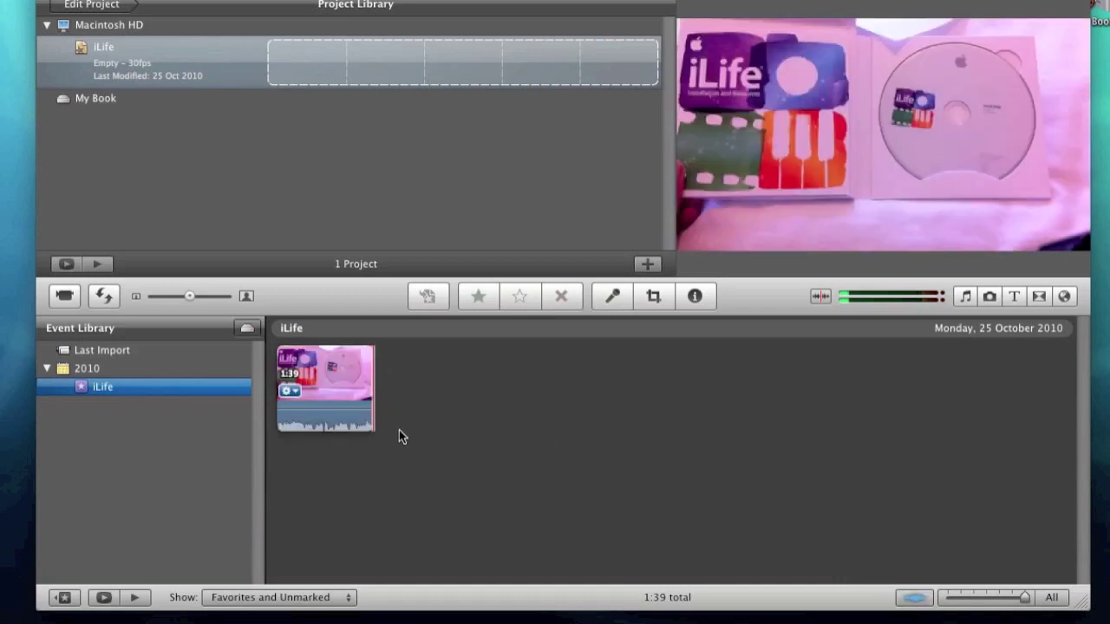
left_click(98, 8)
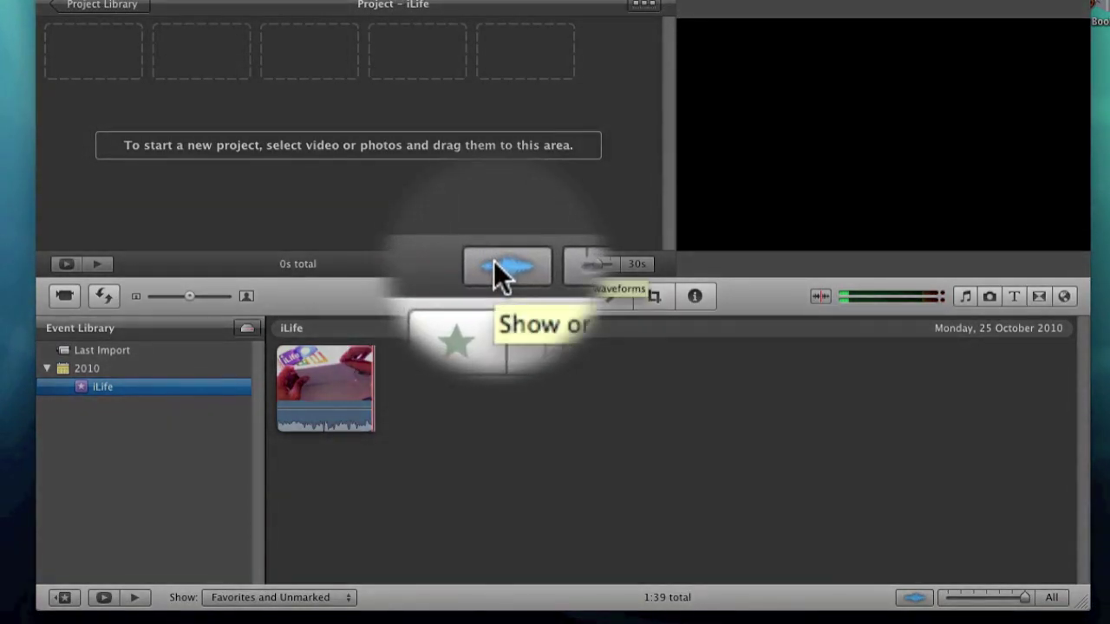
Step: Select the entire iLife event clip and drag it into the iLife project
right_click(307, 375)
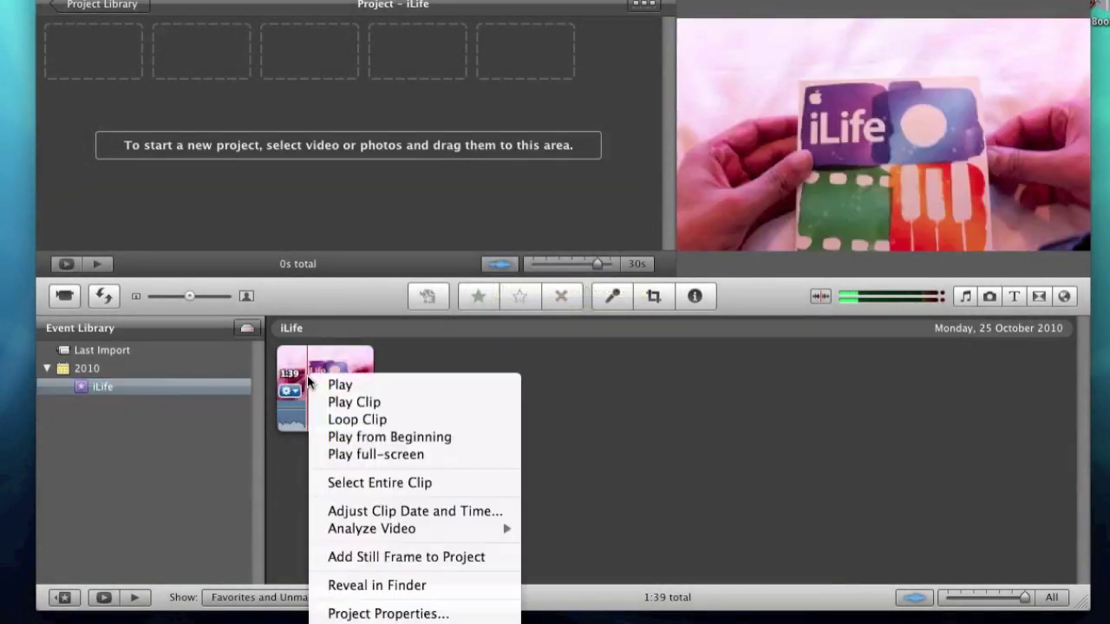
left_click(361, 483)
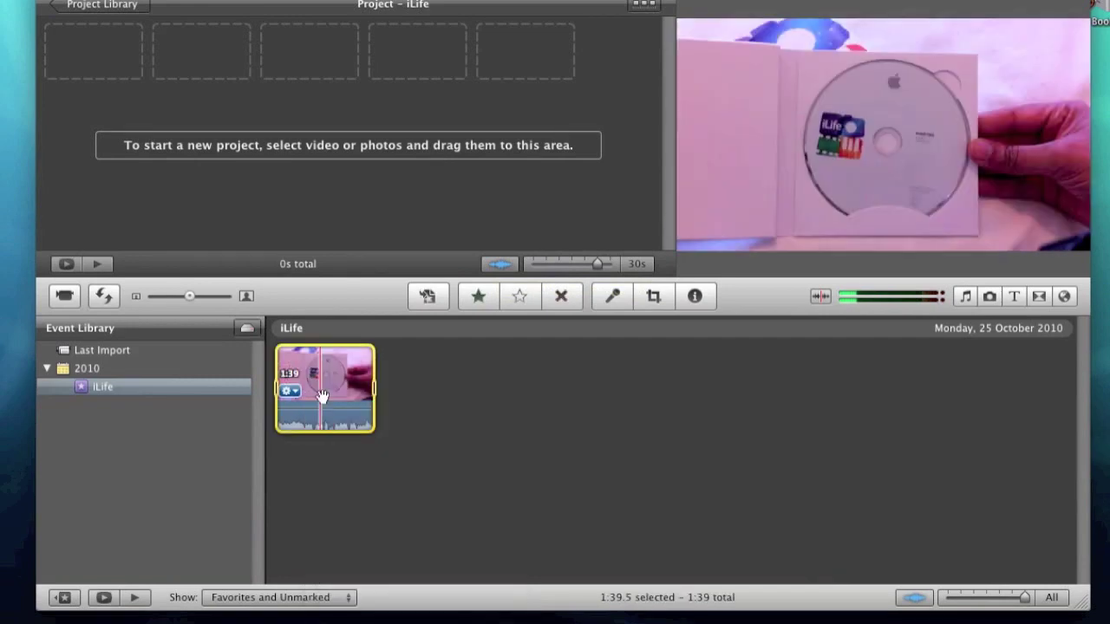
left_click_drag(325, 386, 105, 59)
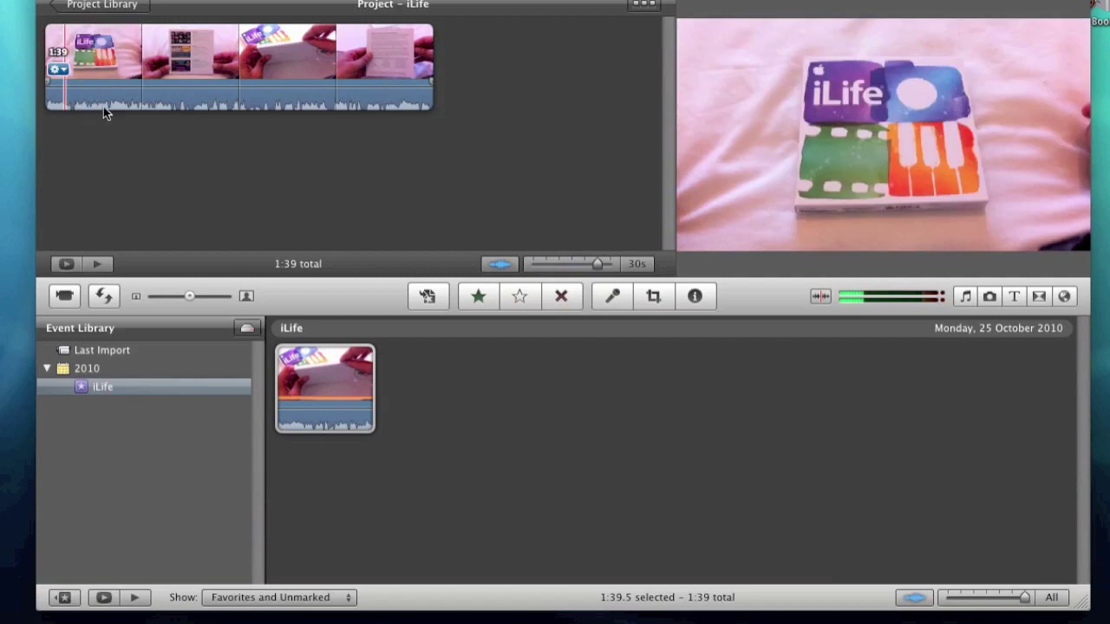
Step: Drag the project clip's volume line, leaving the audio at 100%
left_click(503, 267)
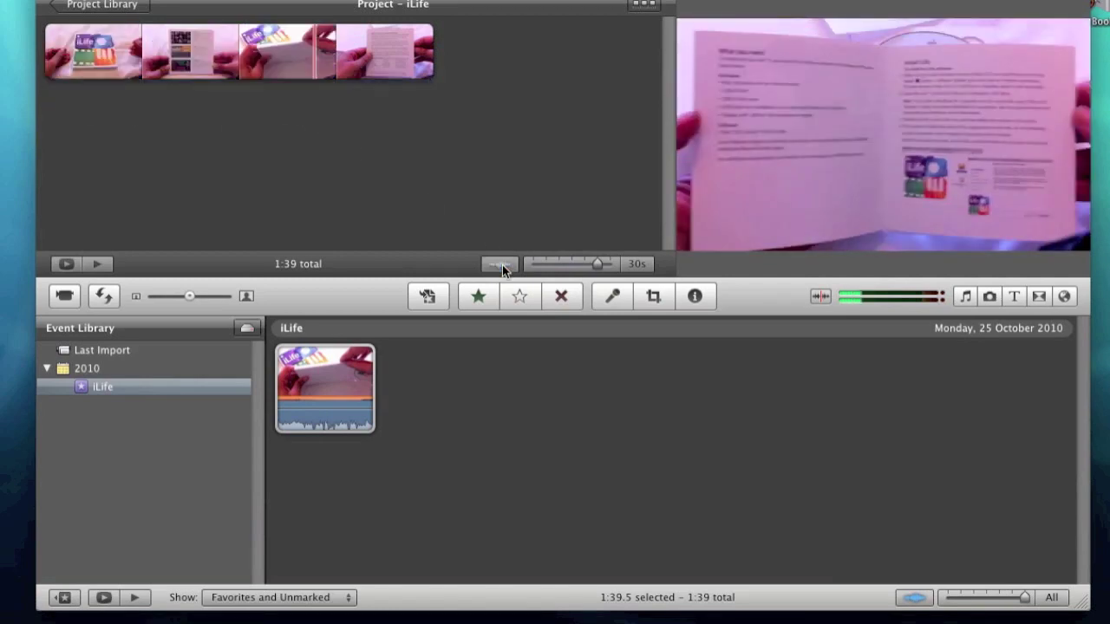
left_click(502, 265)
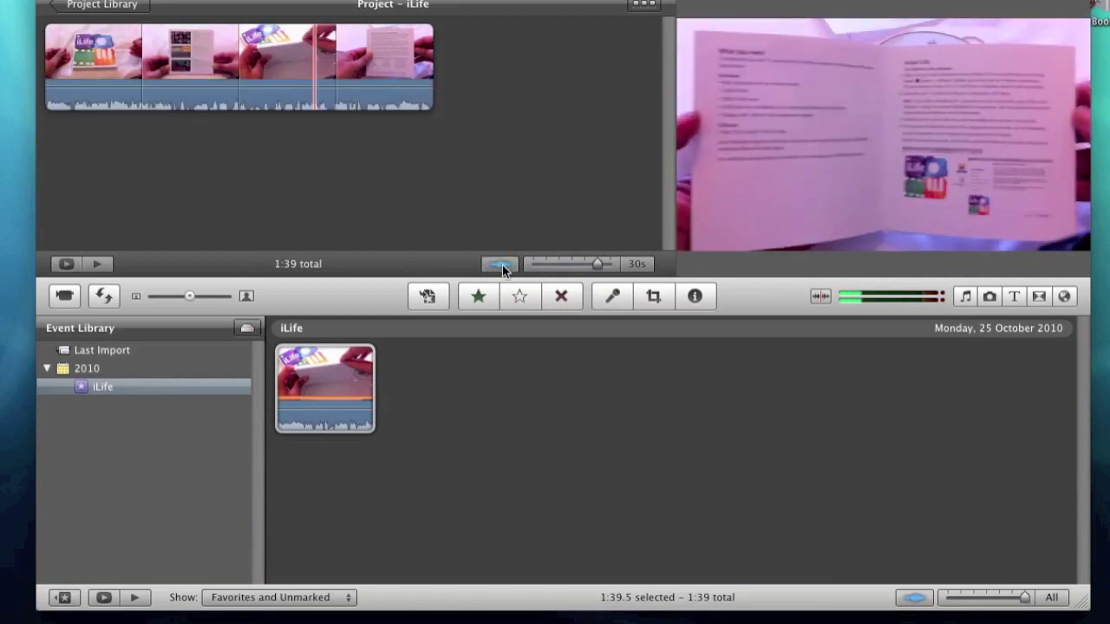
left_click(175, 87)
left_click_drag(175, 115, 176, 87)
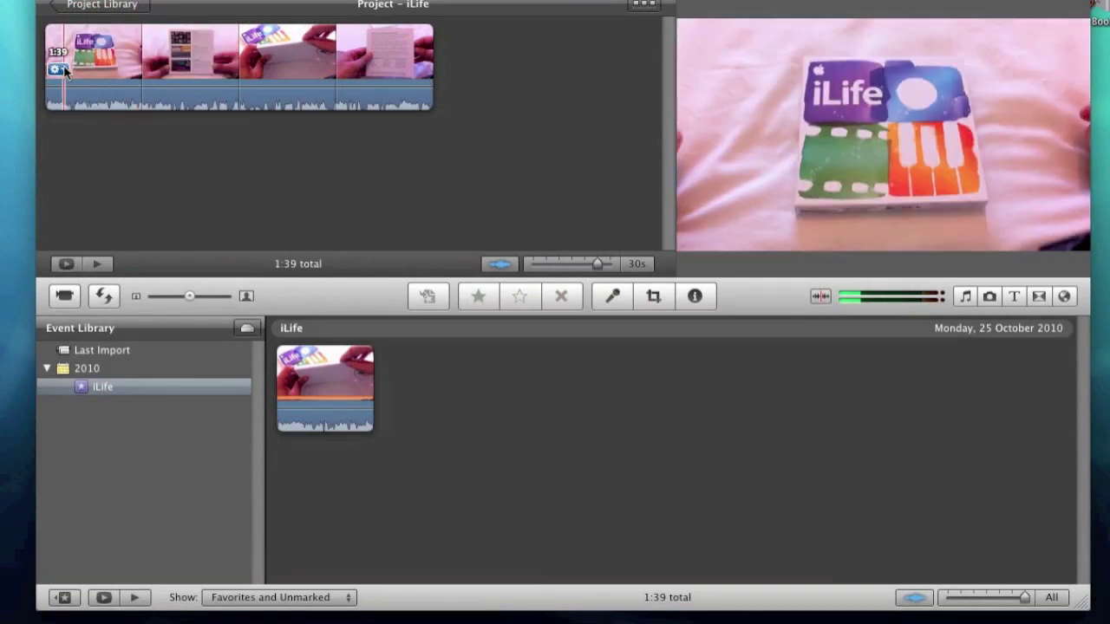
left_click(58, 69)
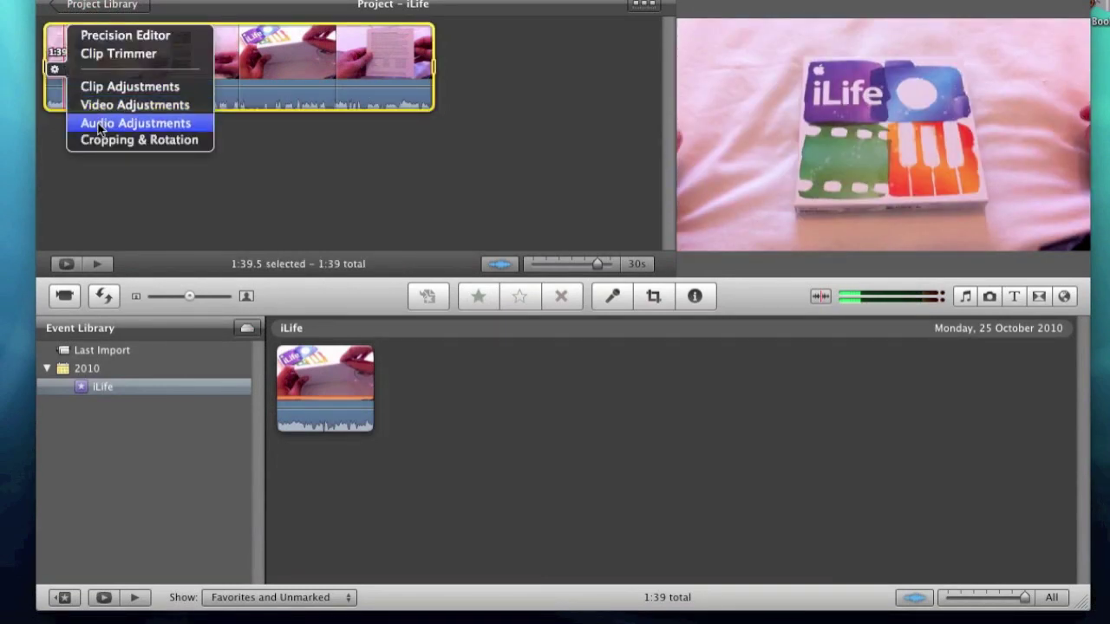
left_click(100, 124)
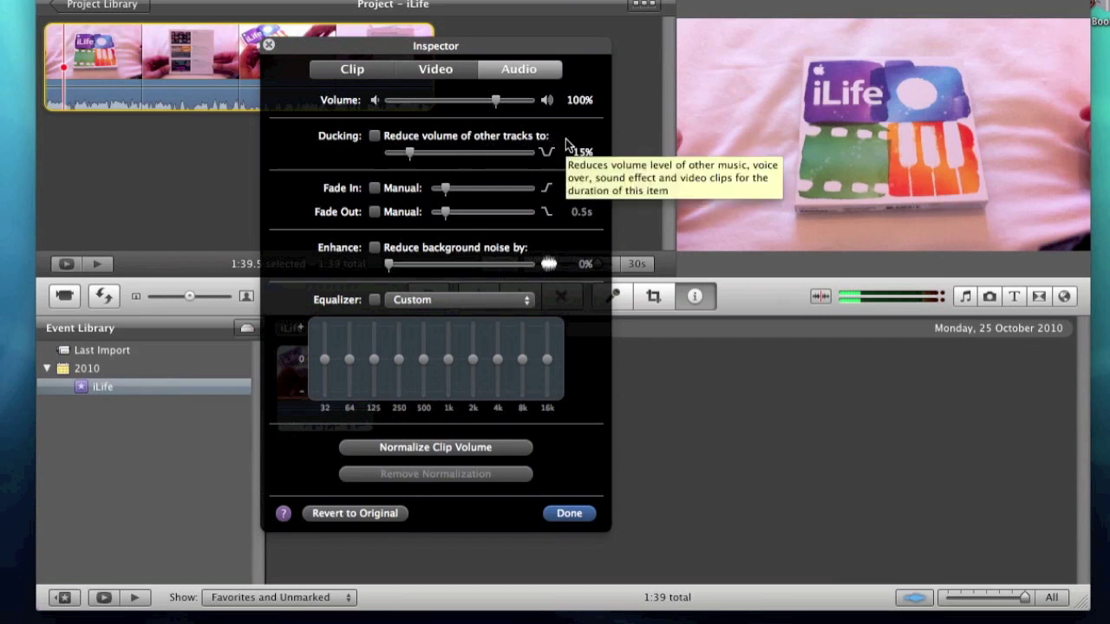
left_click(567, 513)
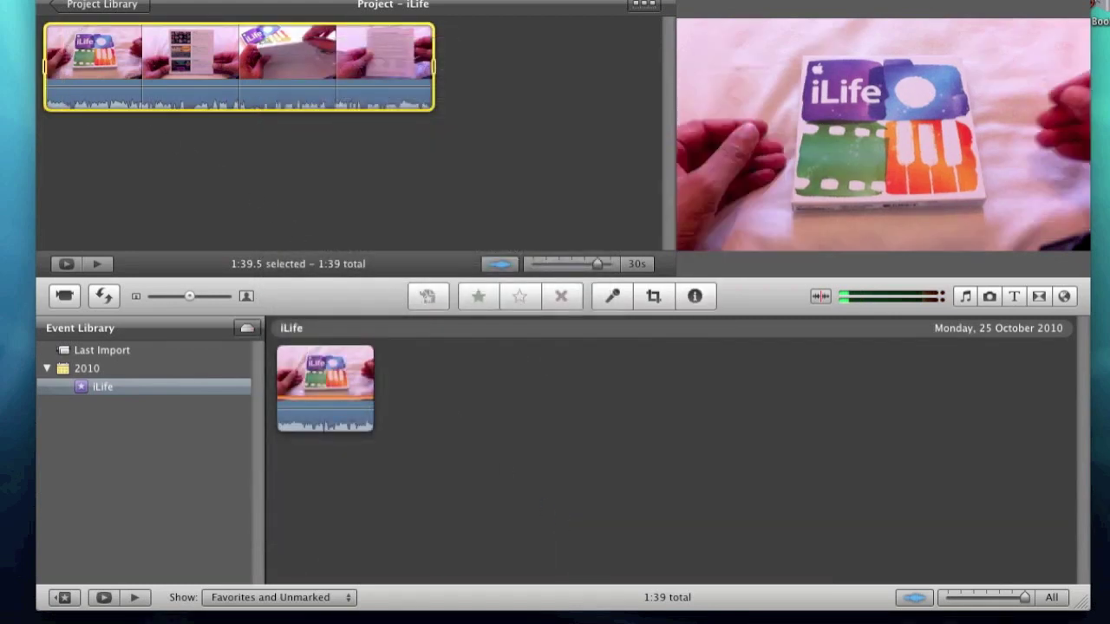
right_click(149, 70)
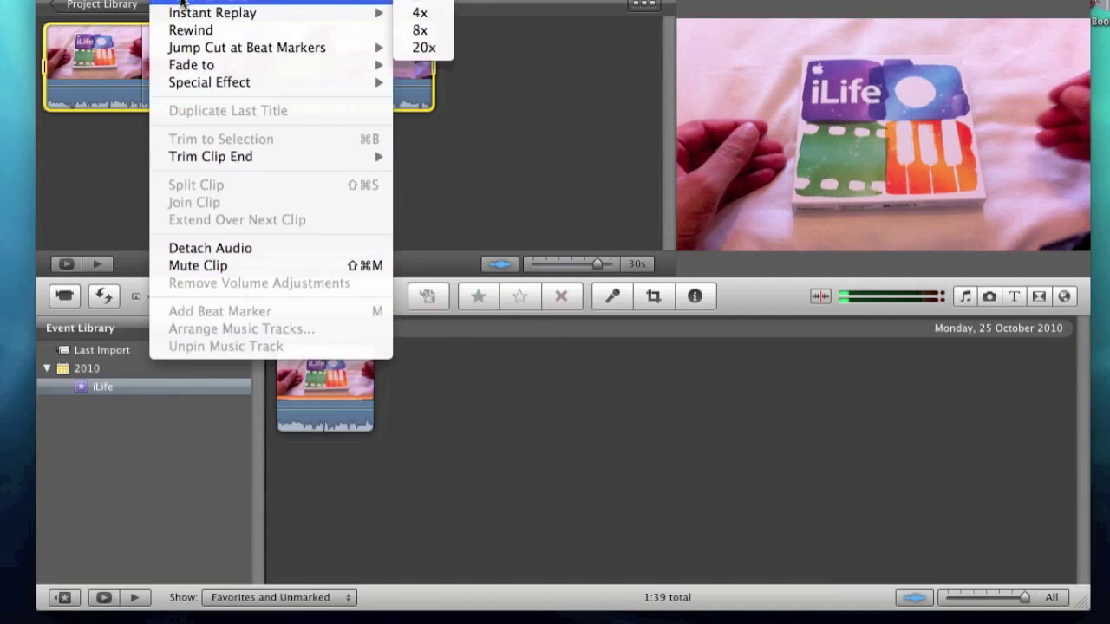
Step: Close the clip effect options and choose Add Freeze Frame from the project clip's menu
mouse_move(182, 16)
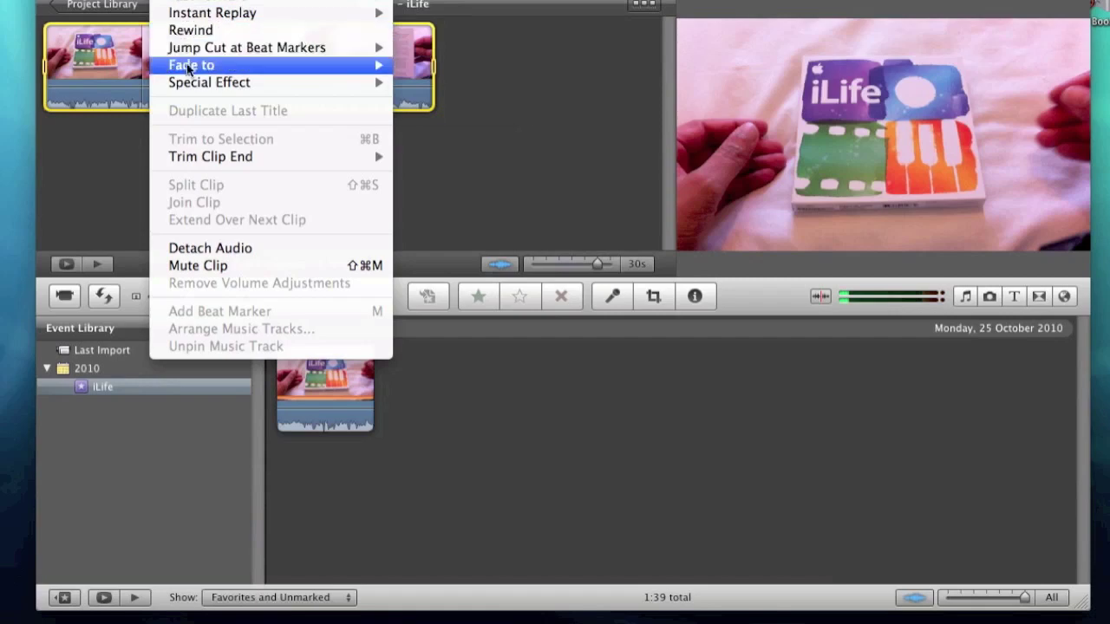
left_click(120, 79)
right_click(120, 79)
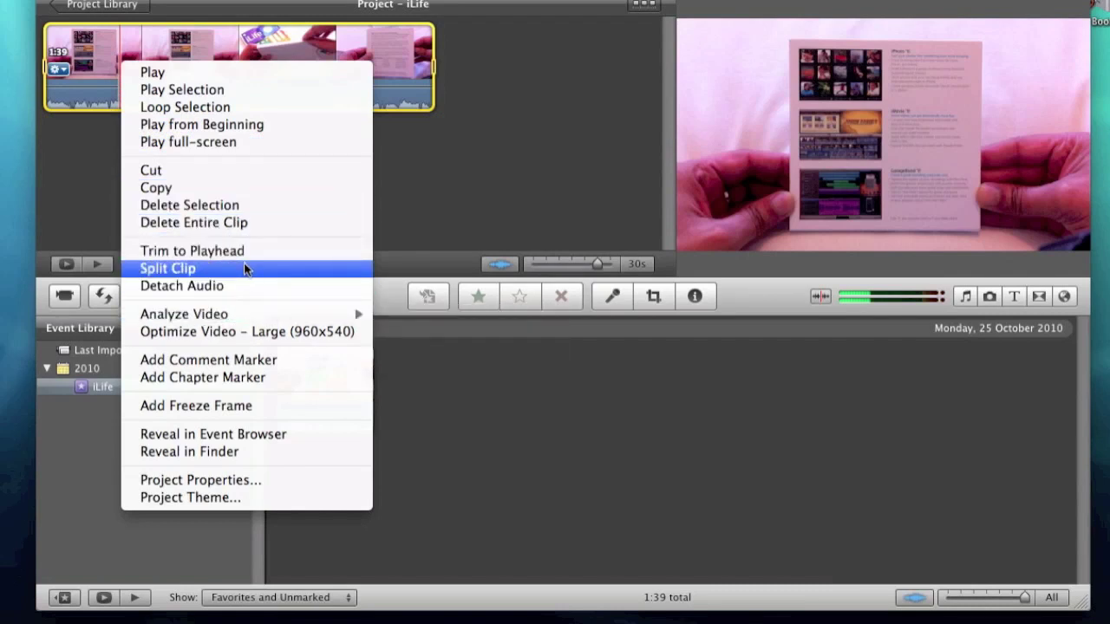
left_click(251, 405)
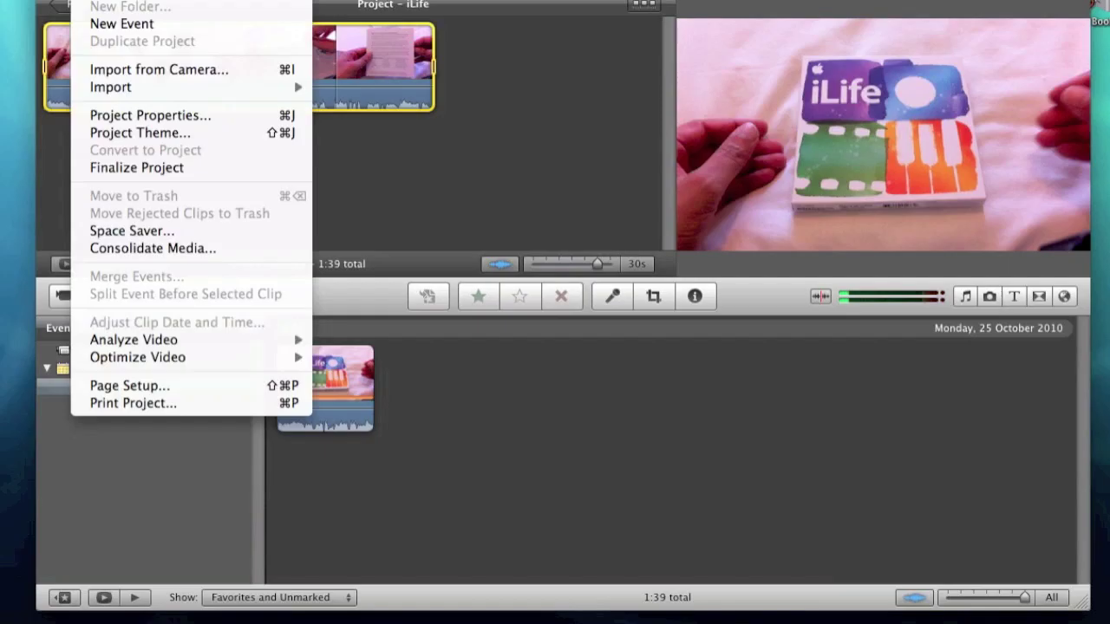
Step: Start a new project and preview the Sports theme
key("super+n")
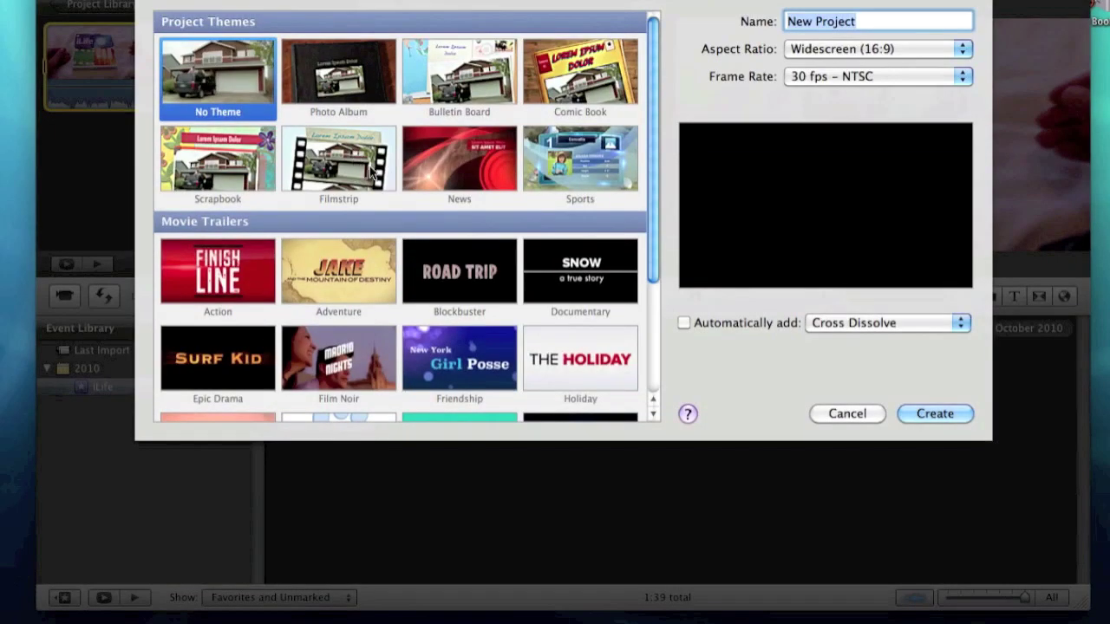
left_click(579, 152)
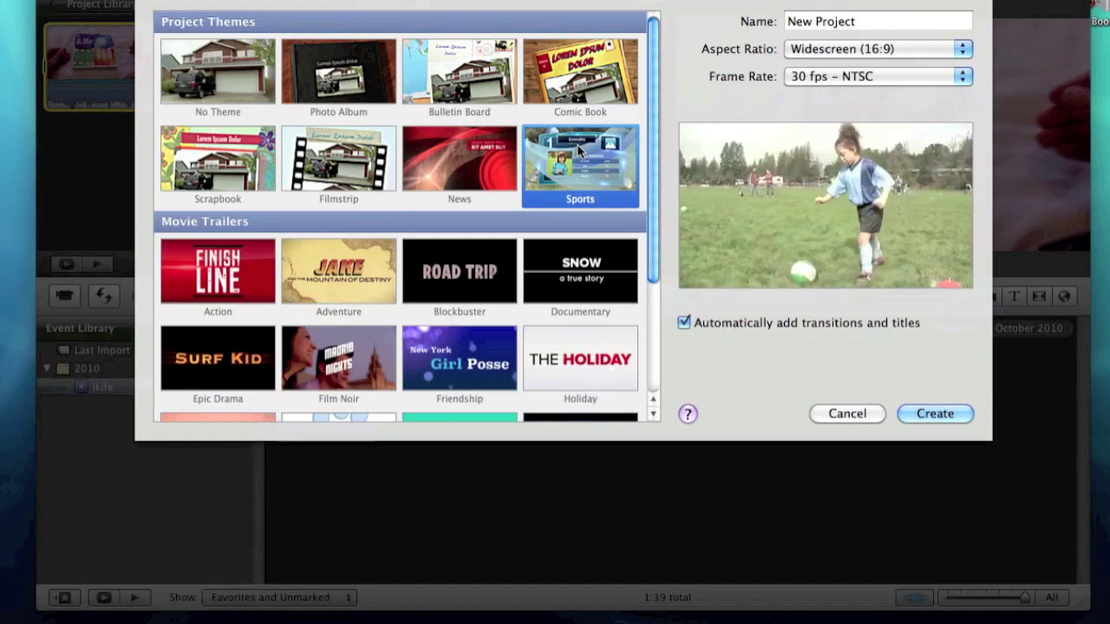
scroll(654, 152, "down", 5)
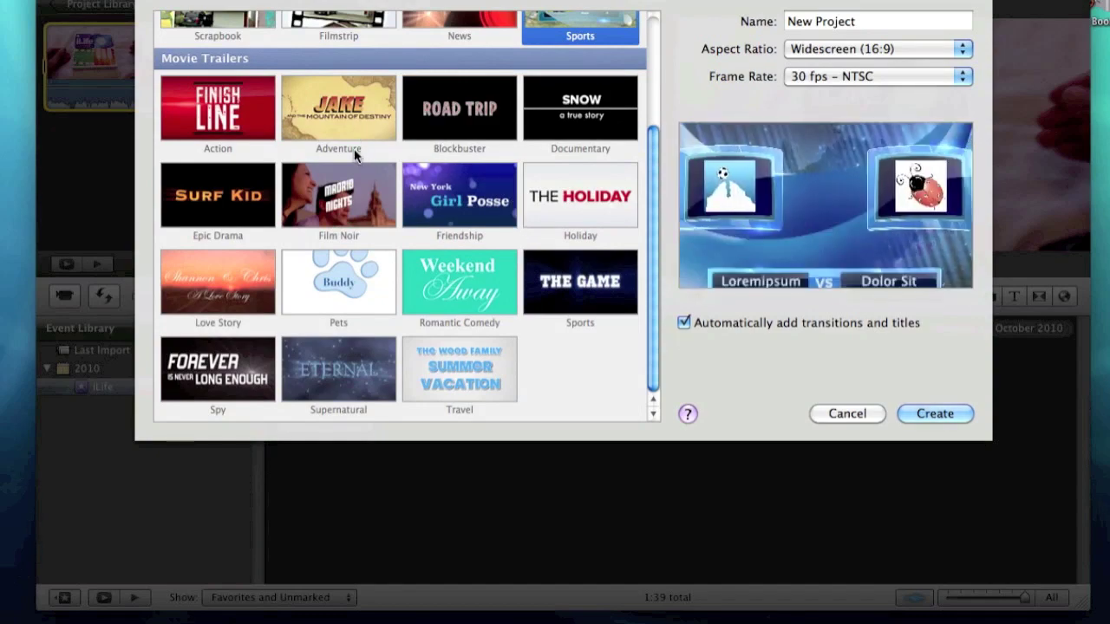
Step: Preview the Adventure and Supernatural trailers, return to No Theme, and cancel
left_click(335, 119)
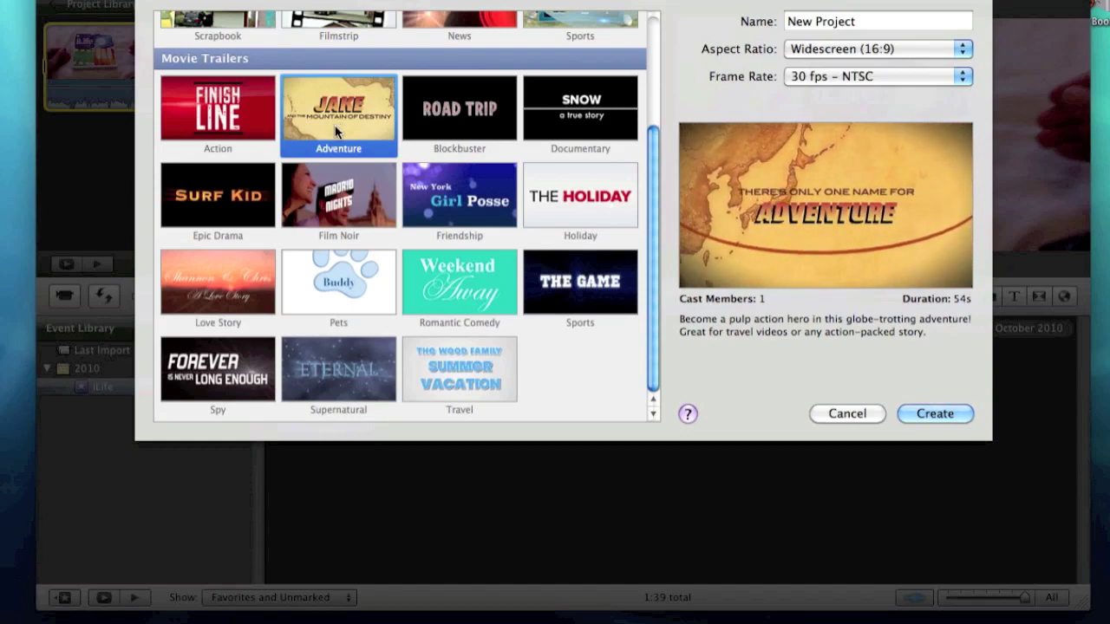
left_click(336, 360)
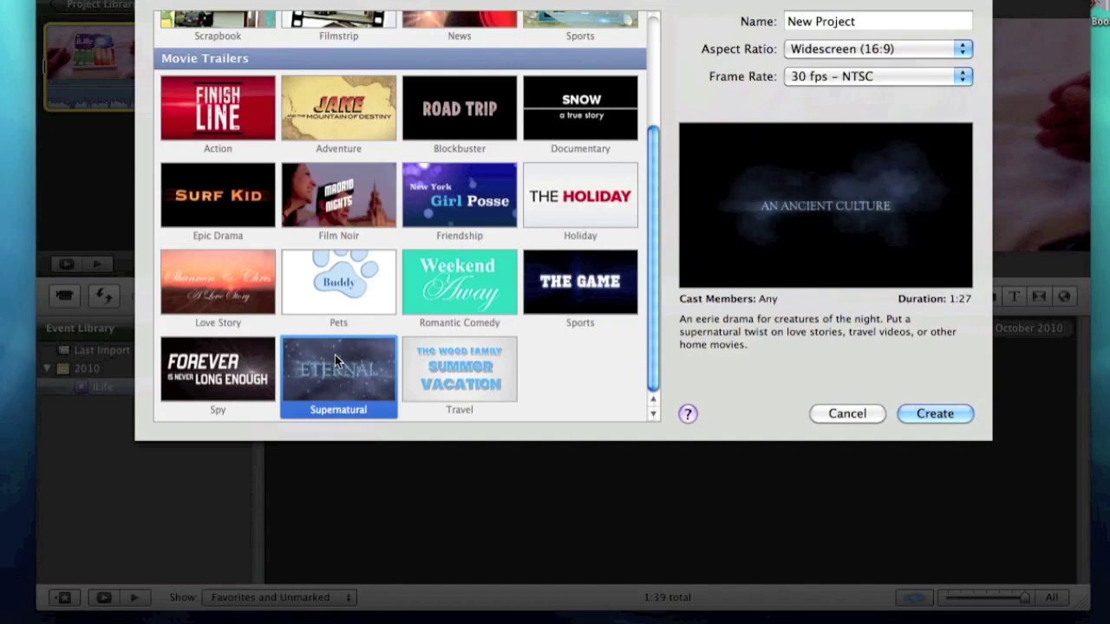
scroll(335, 360, "up", 3)
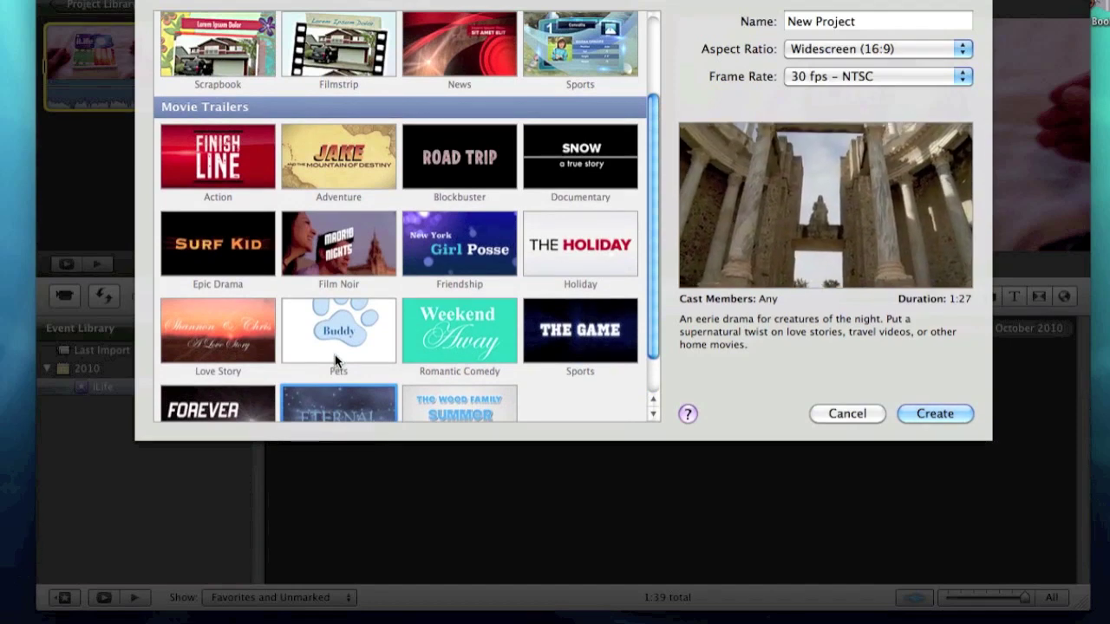
scroll(335, 360, "up", 7)
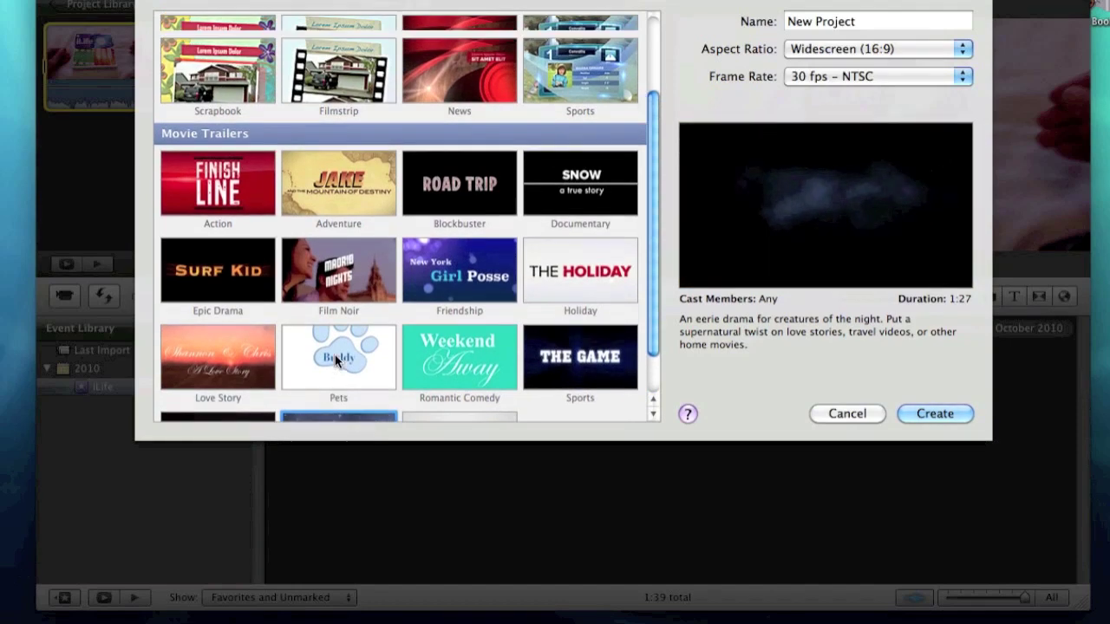
left_click(232, 87)
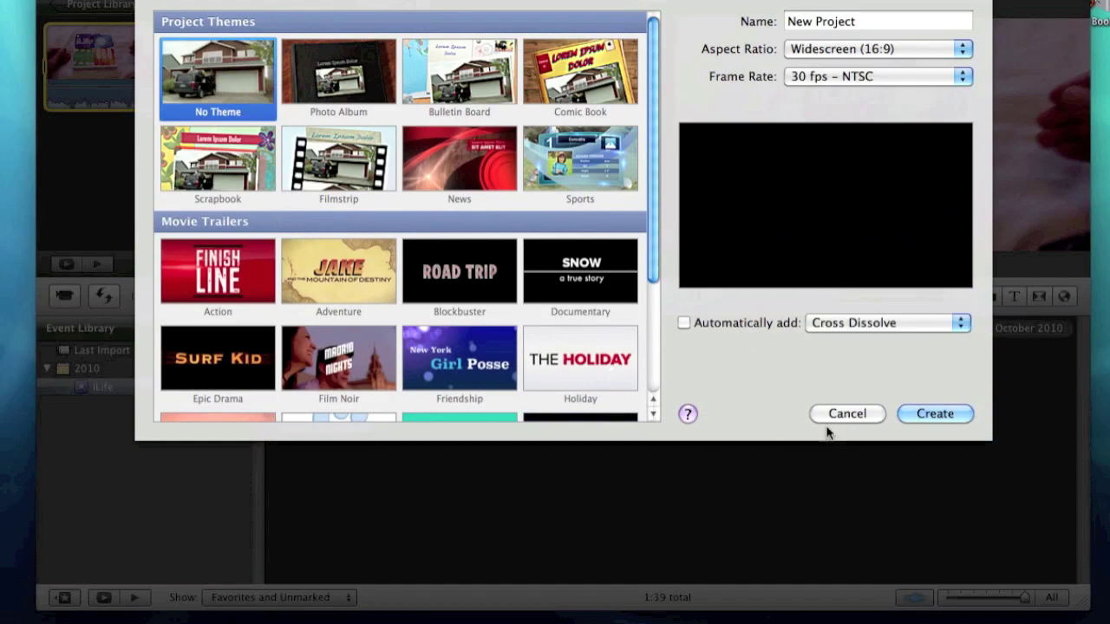
left_click(832, 412)
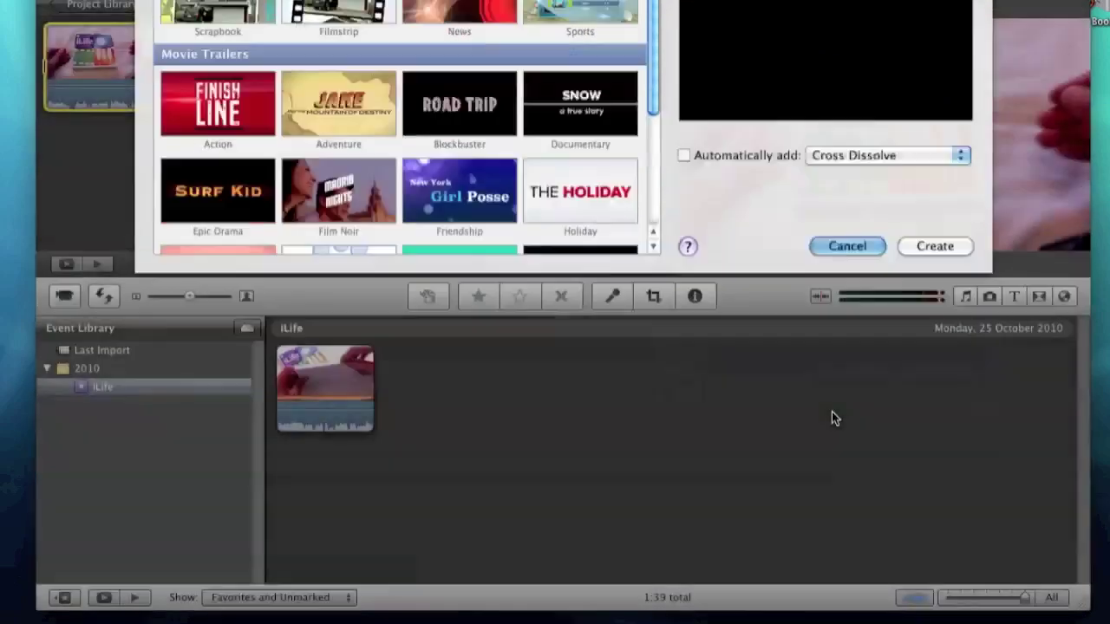